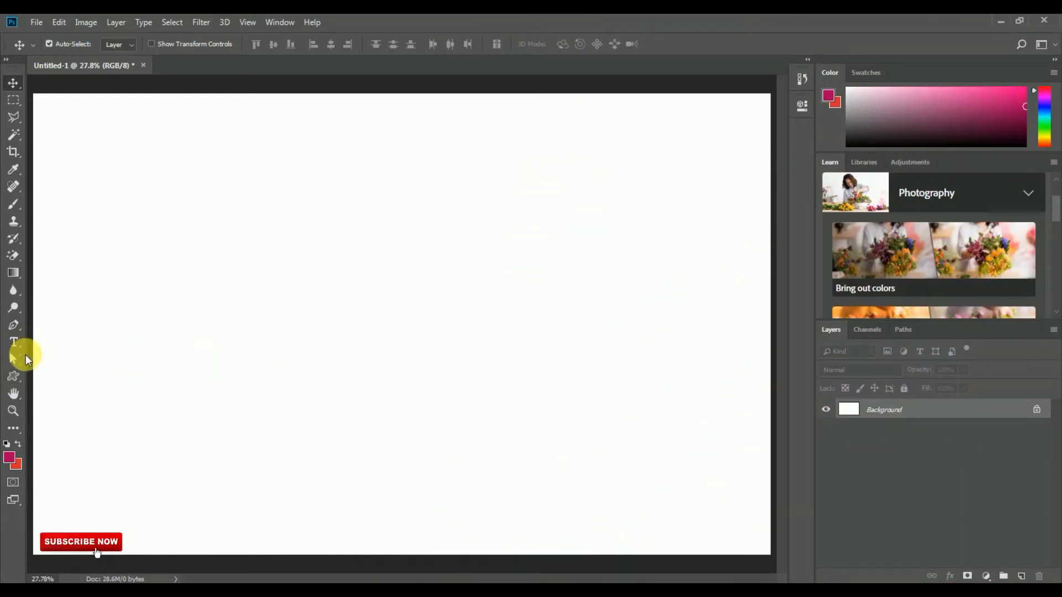
# Draw a rounded rectangle about 1420 × 314 px near the middle of the canvas
pyautogui.click(19, 377)
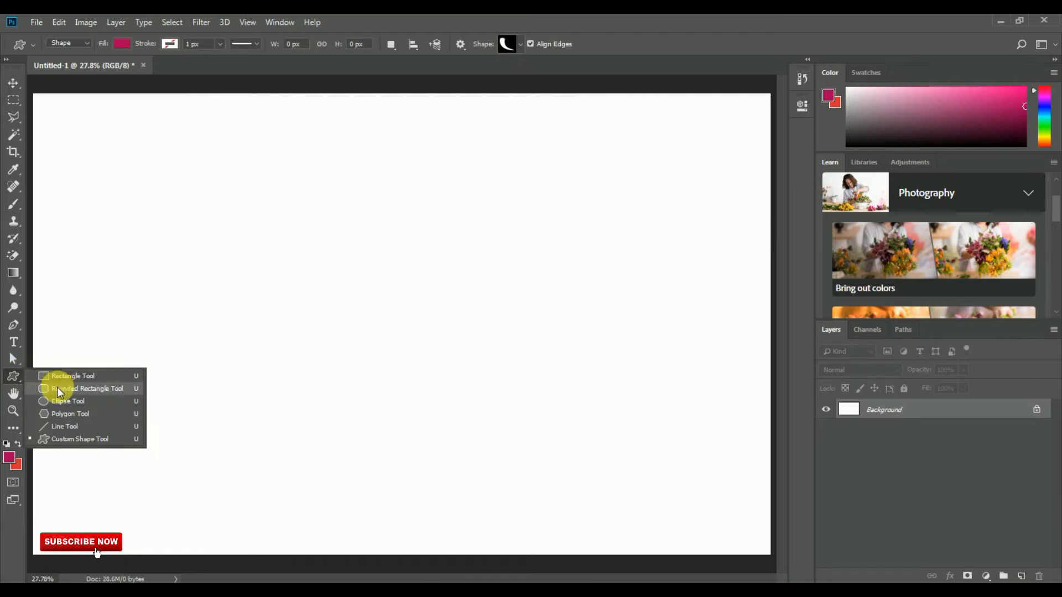
pyautogui.click(71, 389)
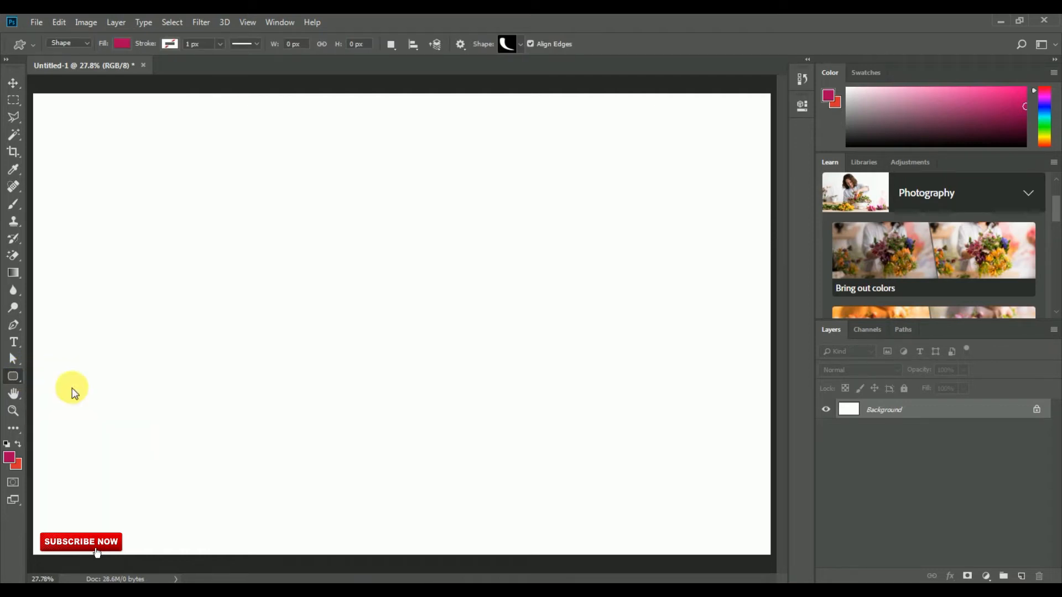
pyautogui.moveTo(242, 280); pyautogui.dragTo(504, 338)
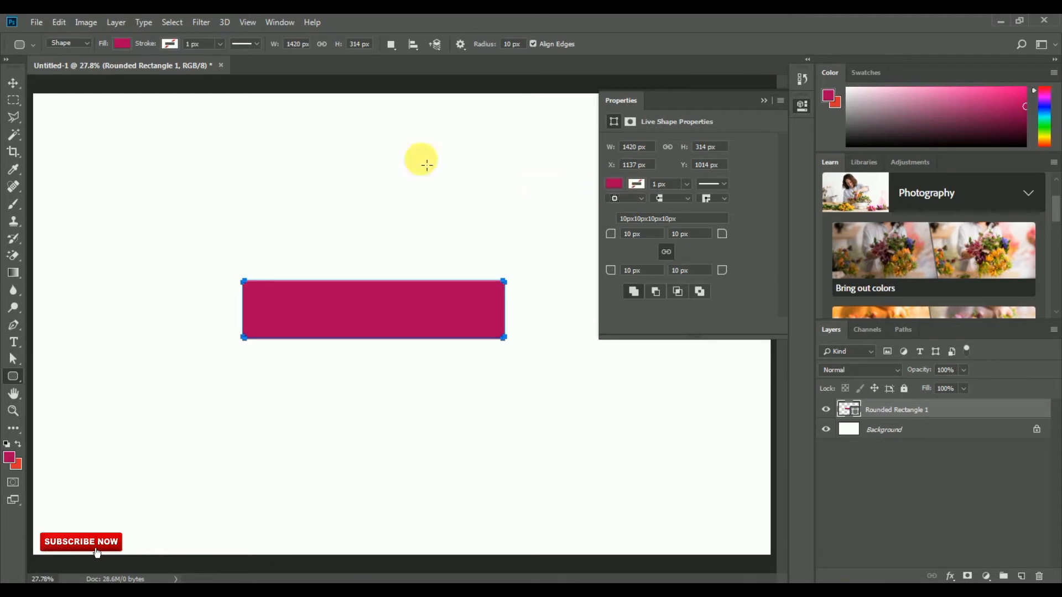
# Fill the rounded rectangle with the preset gradient running from bright cyan to dark teal
pyautogui.click(125, 46)
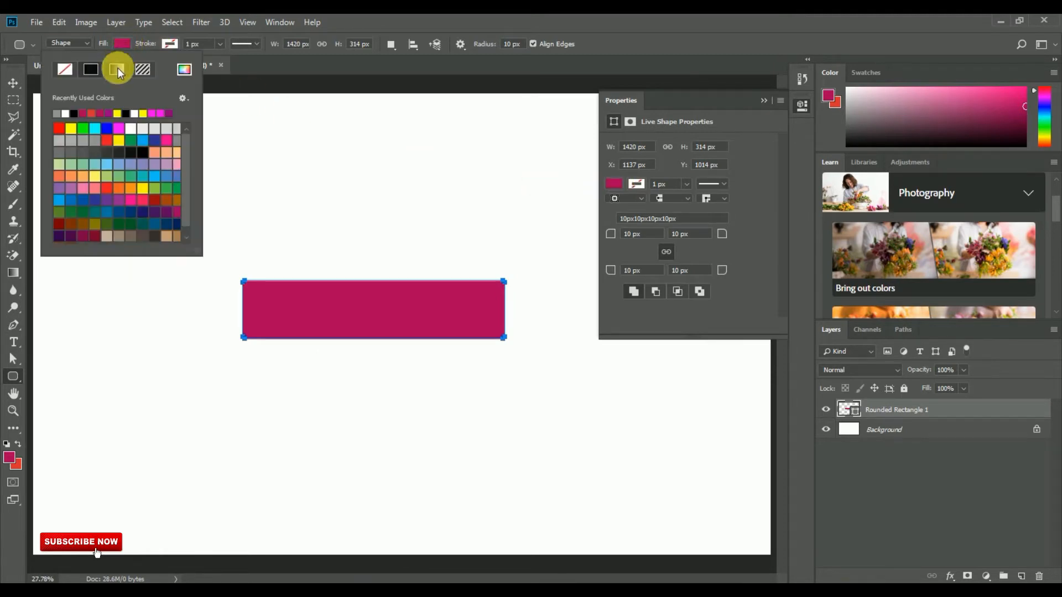
pyautogui.click(117, 69)
pyautogui.click(151, 188)
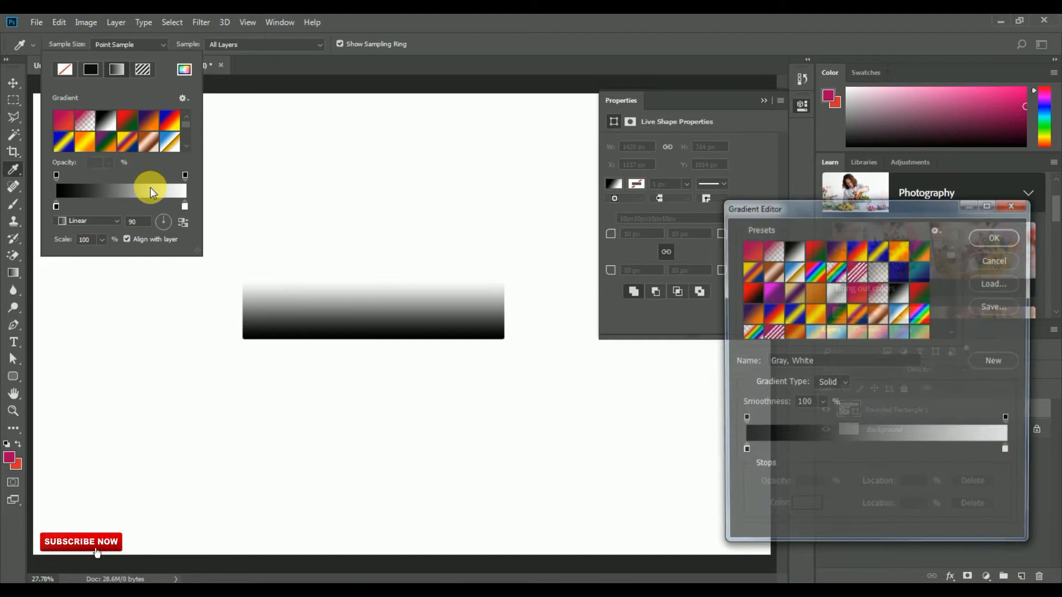
pyautogui.moveTo(957, 255); pyautogui.dragTo(958, 333)
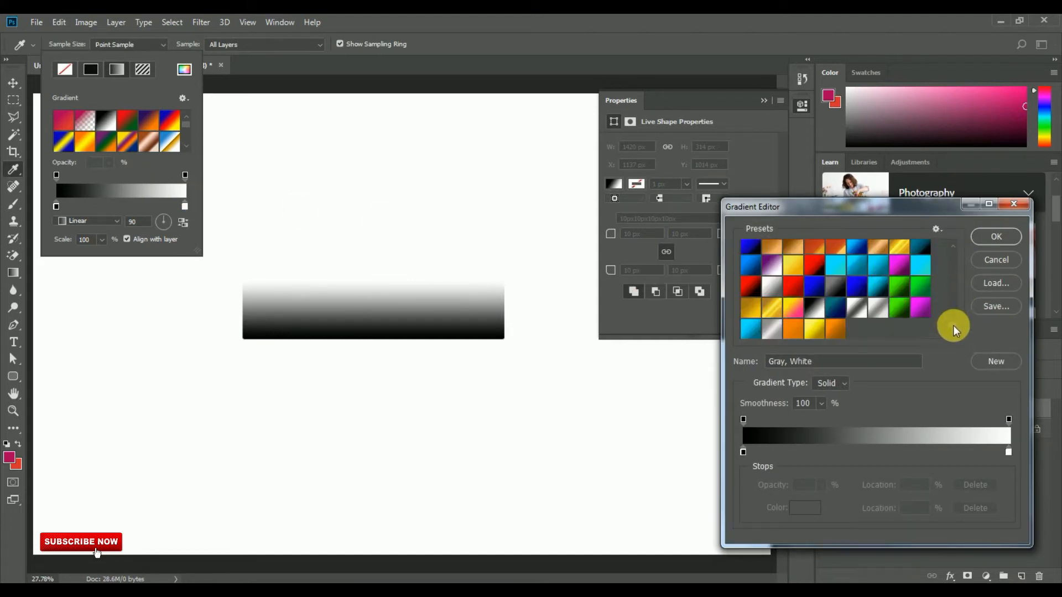
pyautogui.click(877, 282)
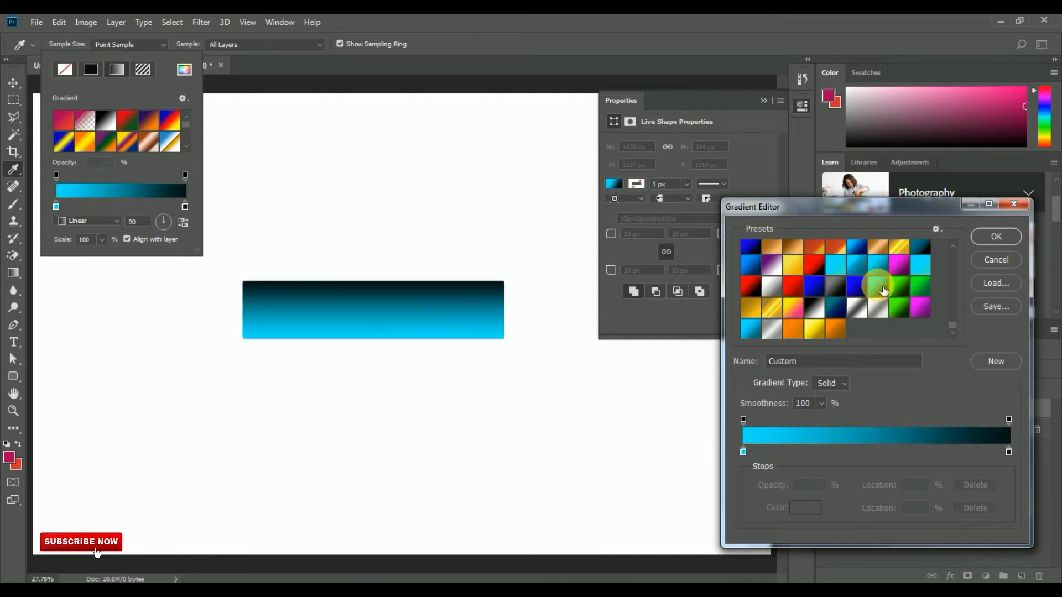
pyautogui.click(886, 275)
pyautogui.click(993, 237)
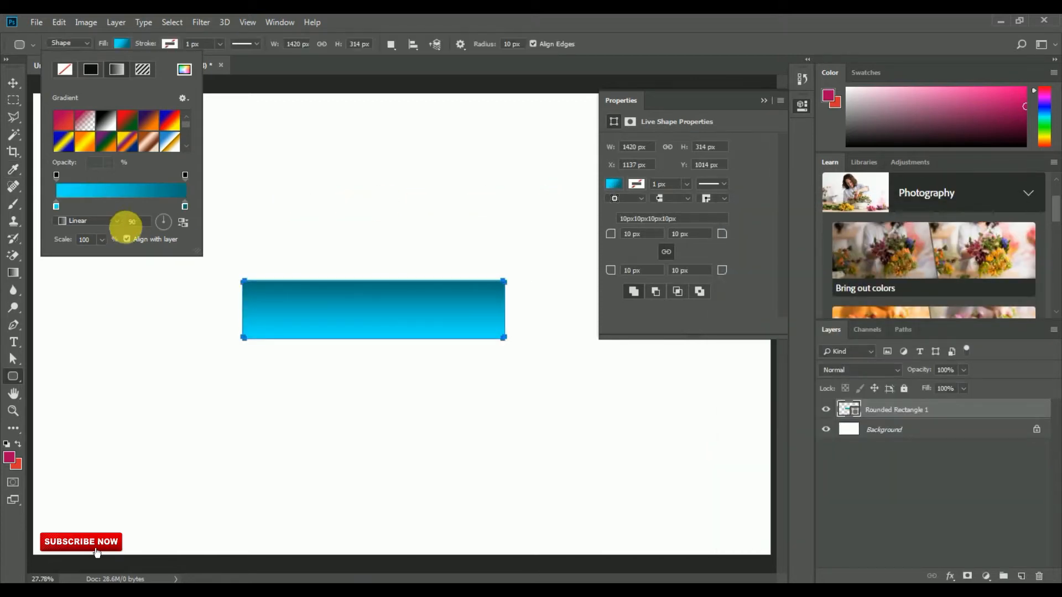
# Set the rectangle's gradient angle to 0, reverse its direction and scale it to 144%
pyautogui.doubleClick(131, 223)
pyautogui.write('0')
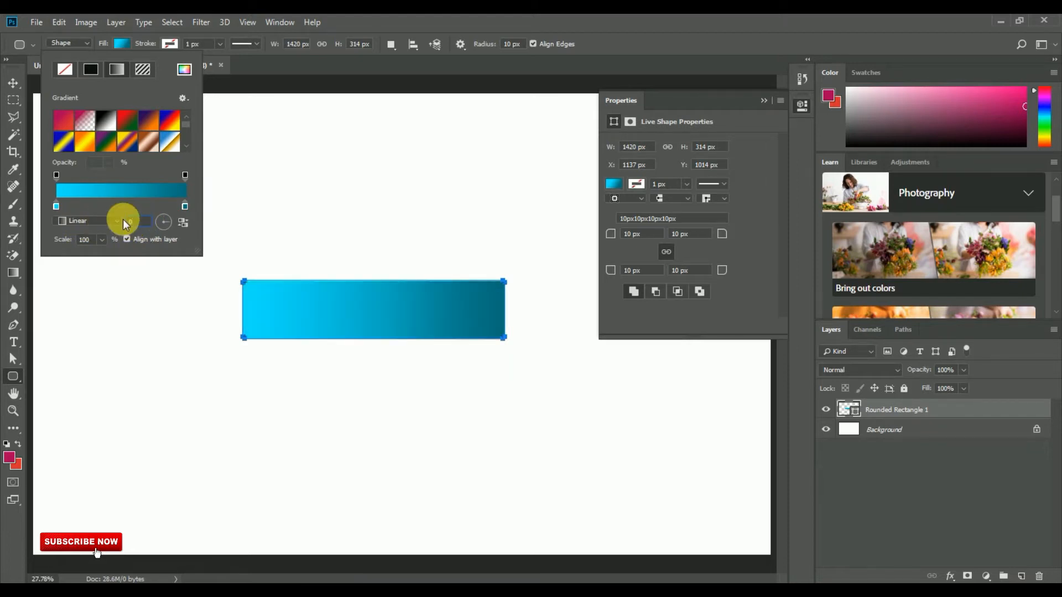
pyautogui.click(182, 227)
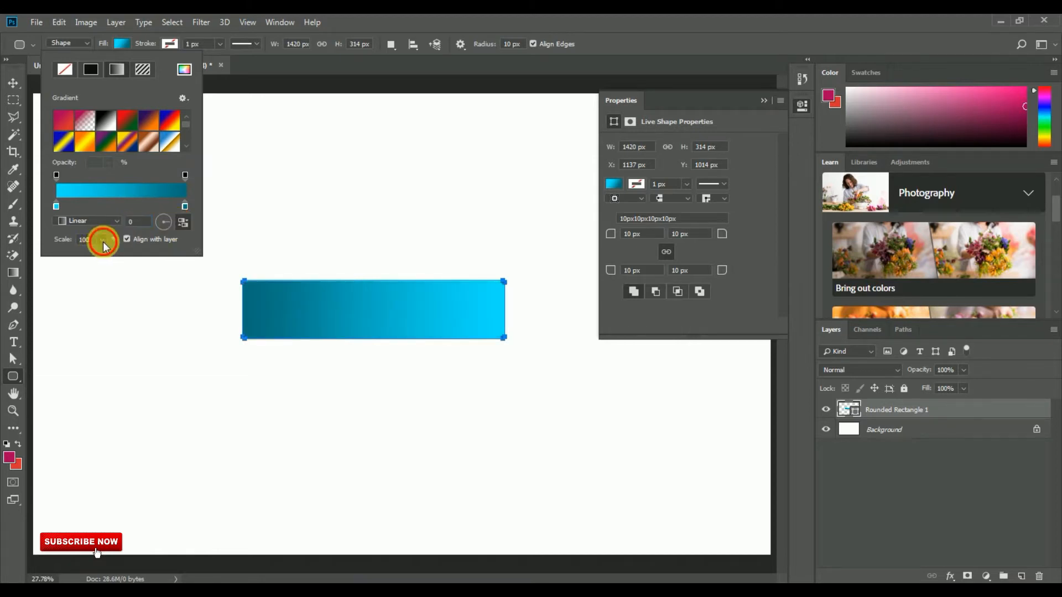
pyautogui.moveTo(104, 256); pyautogui.dragTo(106, 257)
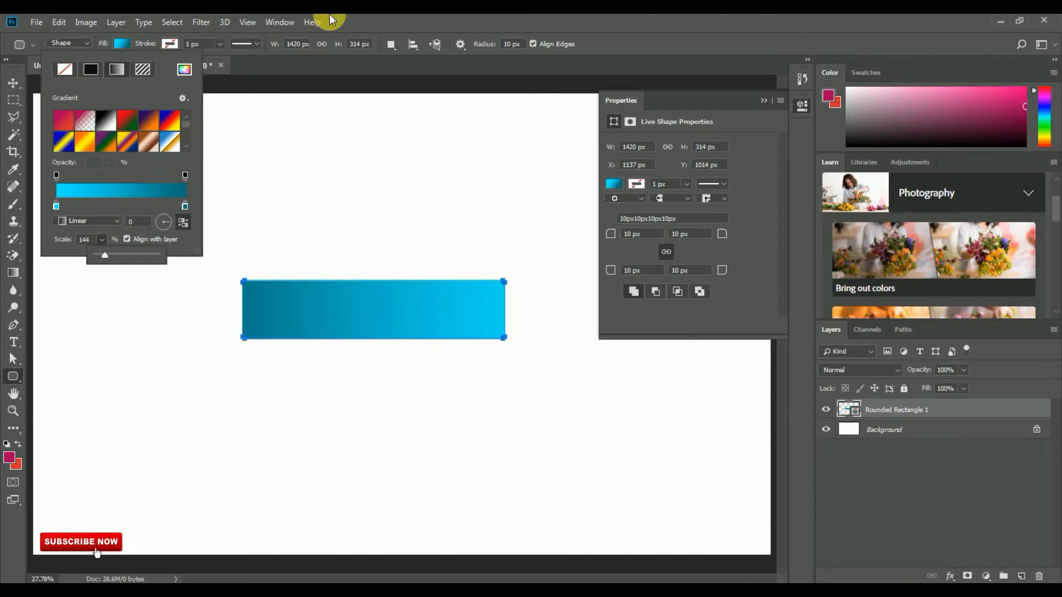
pyautogui.click(380, 44)
# Set the linked corner radii of the rounded rectangle to 250 px to make fully rounded ends
pyautogui.click(13, 83)
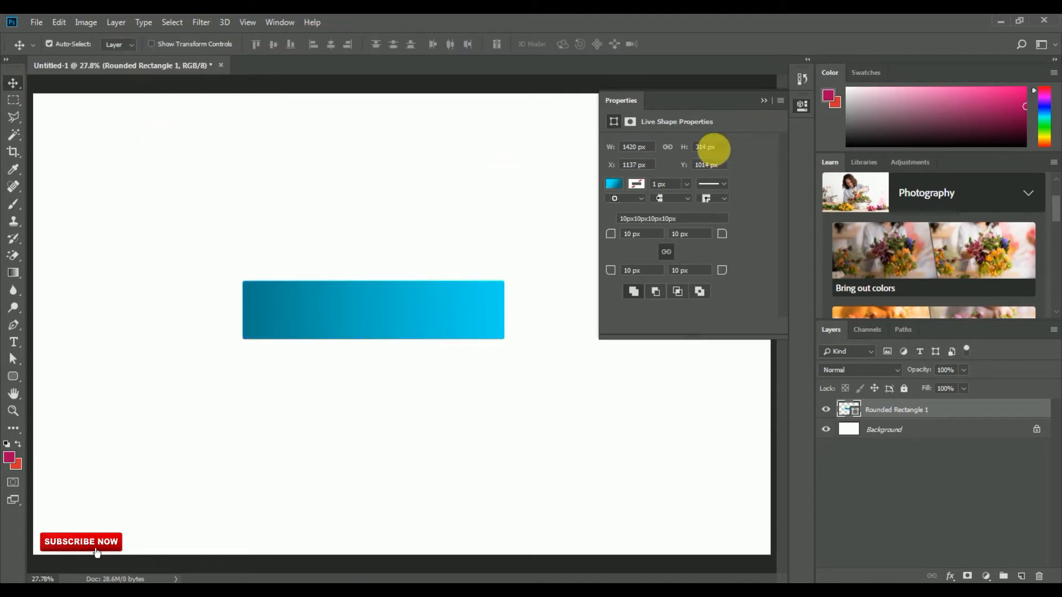
pyautogui.doubleClick(637, 238)
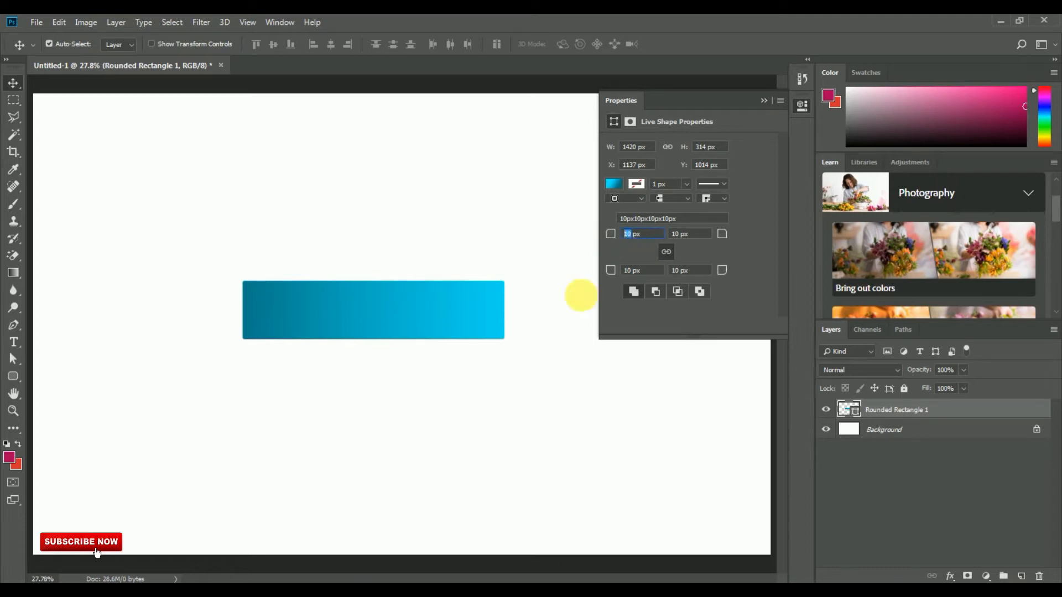
pyautogui.write('250')
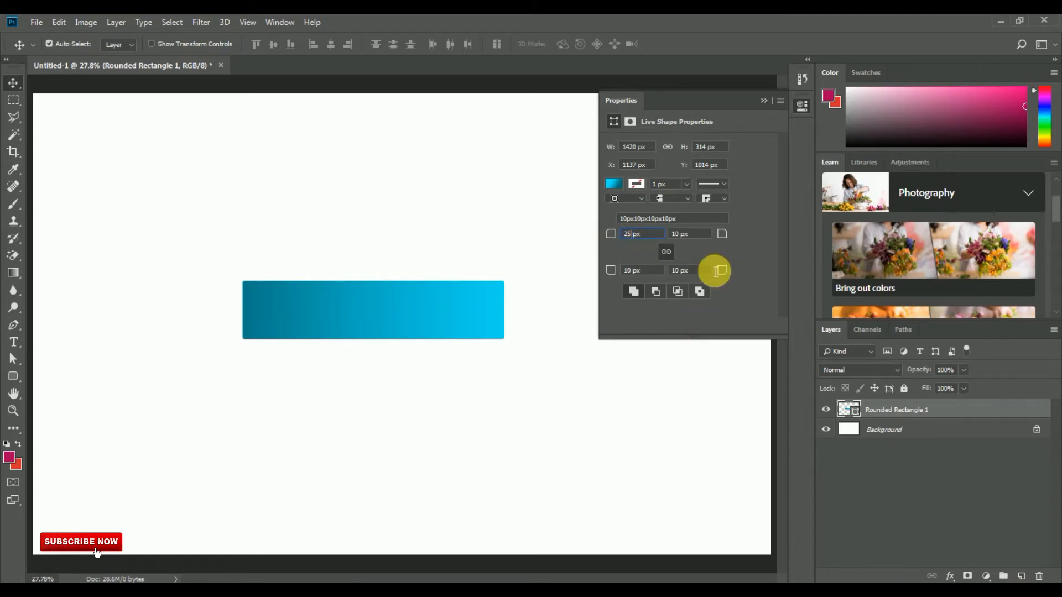
pyautogui.press('Tab')
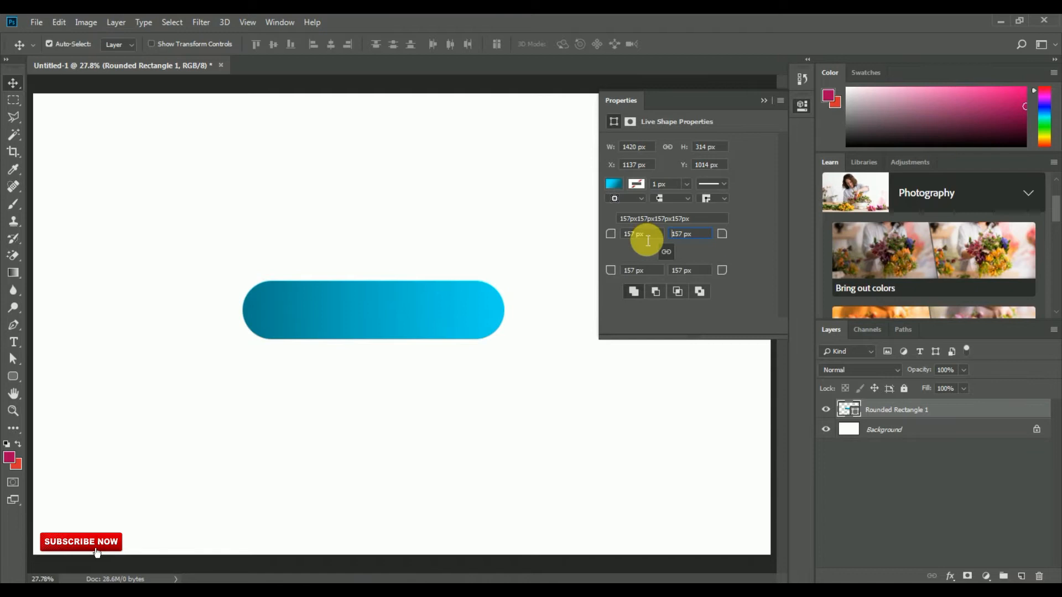
pyautogui.click(764, 100)
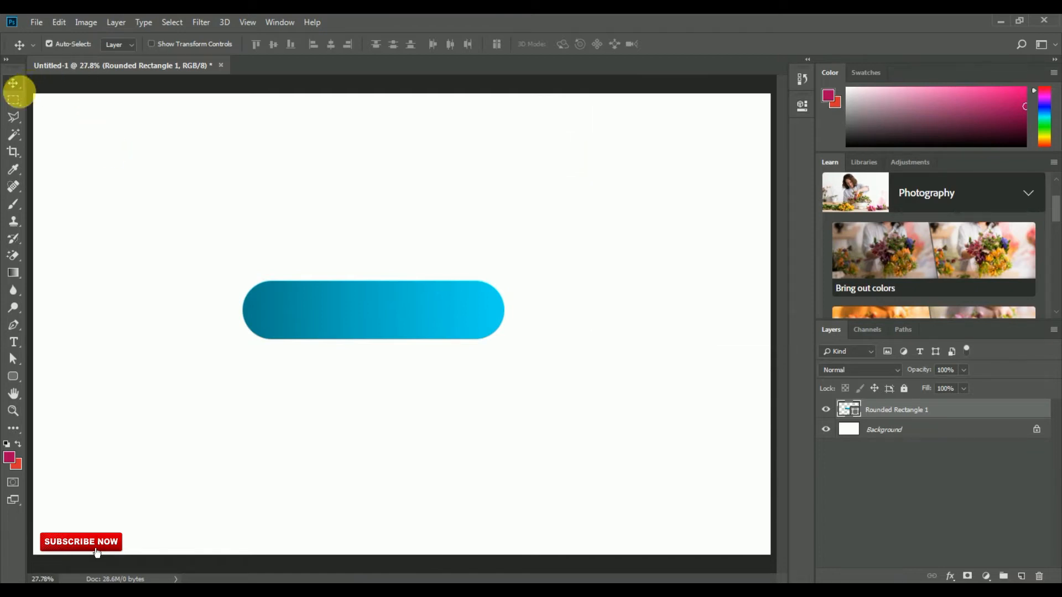
# Move the rounded rectangle to the canvas centre and enlarge it about its centre to about 1942 × 429 px
pyautogui.moveTo(353, 299); pyautogui.dragTo(384, 316)
pyautogui.click(433, 321)
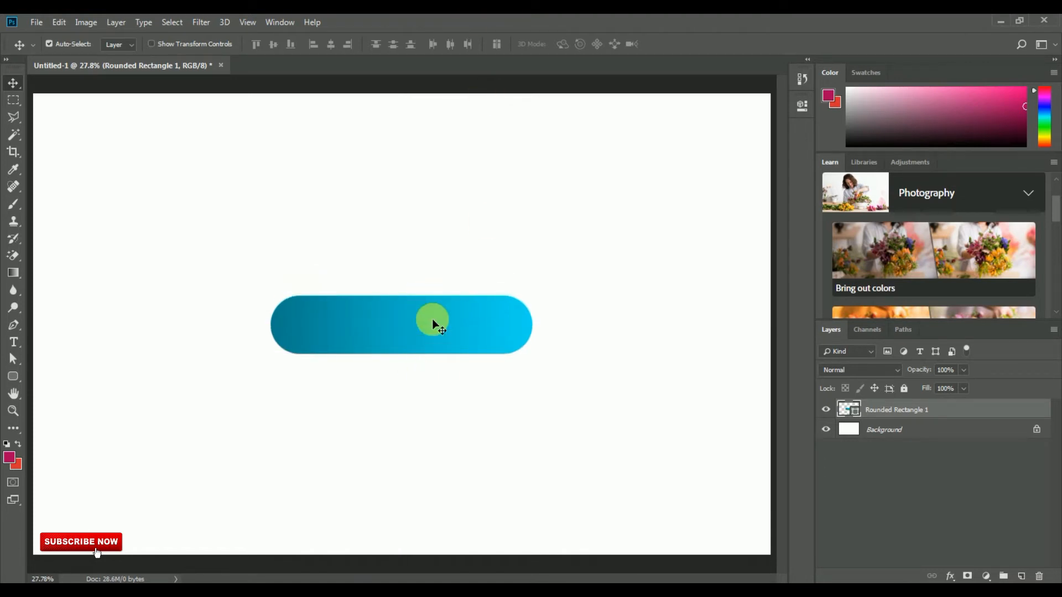
pyautogui.click(151, 44)
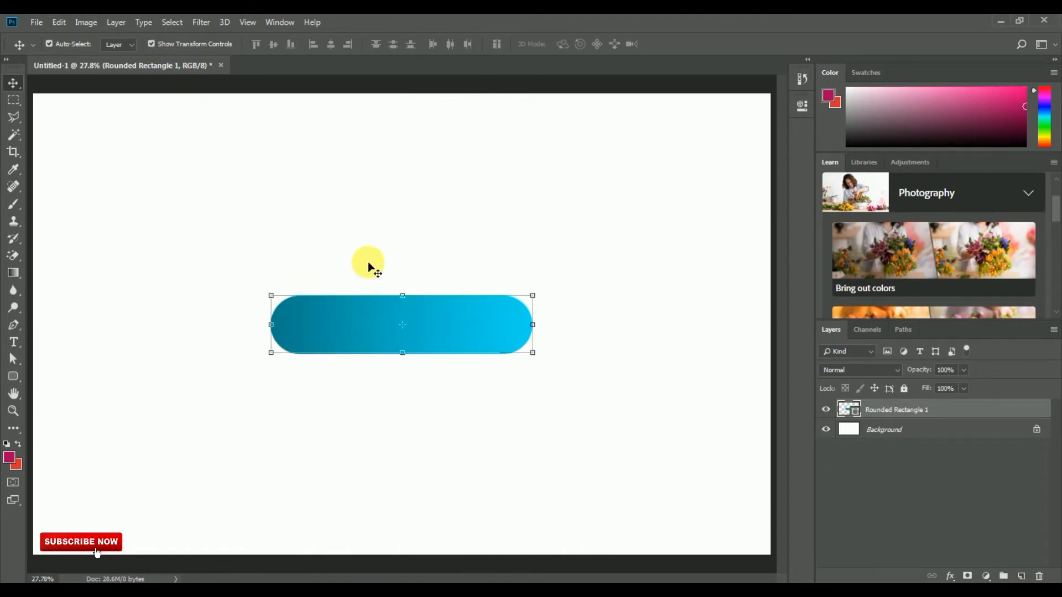
pyautogui.moveTo(533, 353); pyautogui.dragTo(579, 370)
pyautogui.click(601, 44)
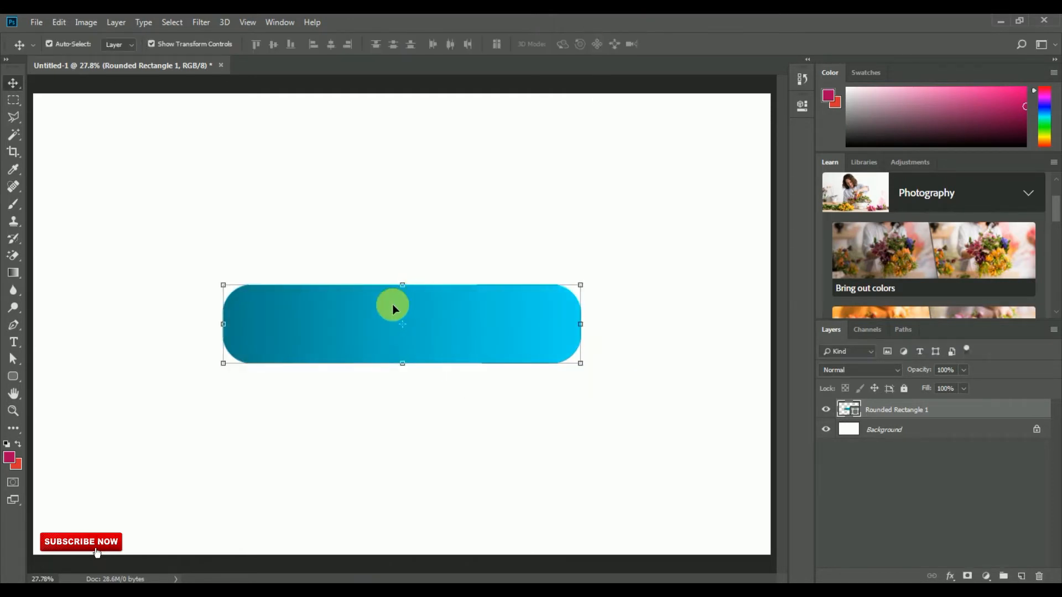
pyautogui.click(151, 45)
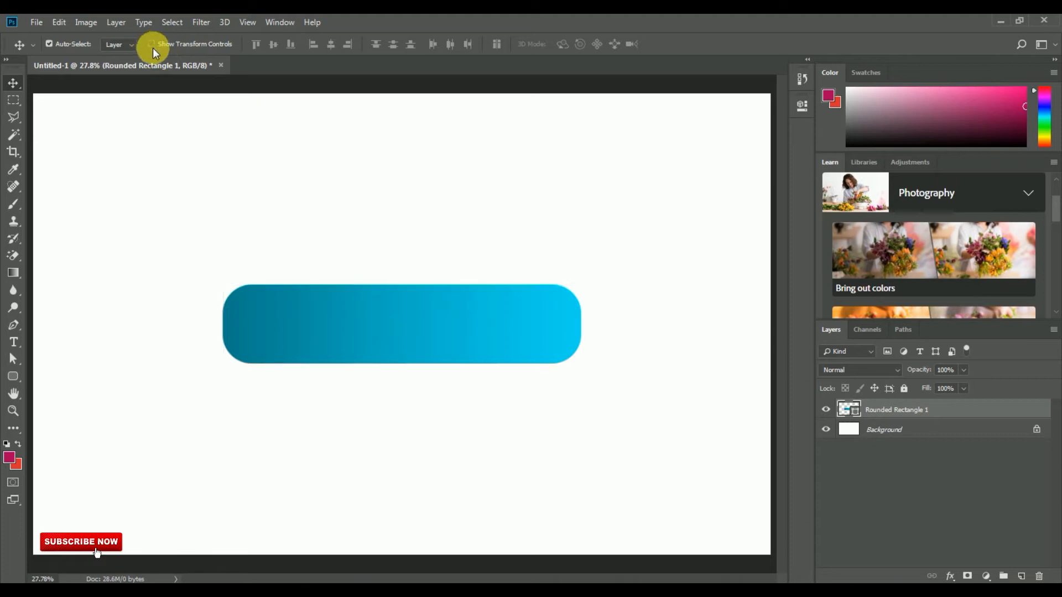
# Draw a circle about 532 px in diameter above the left end of the rounded rectangle
pyautogui.click(14, 379)
pyautogui.click(69, 401)
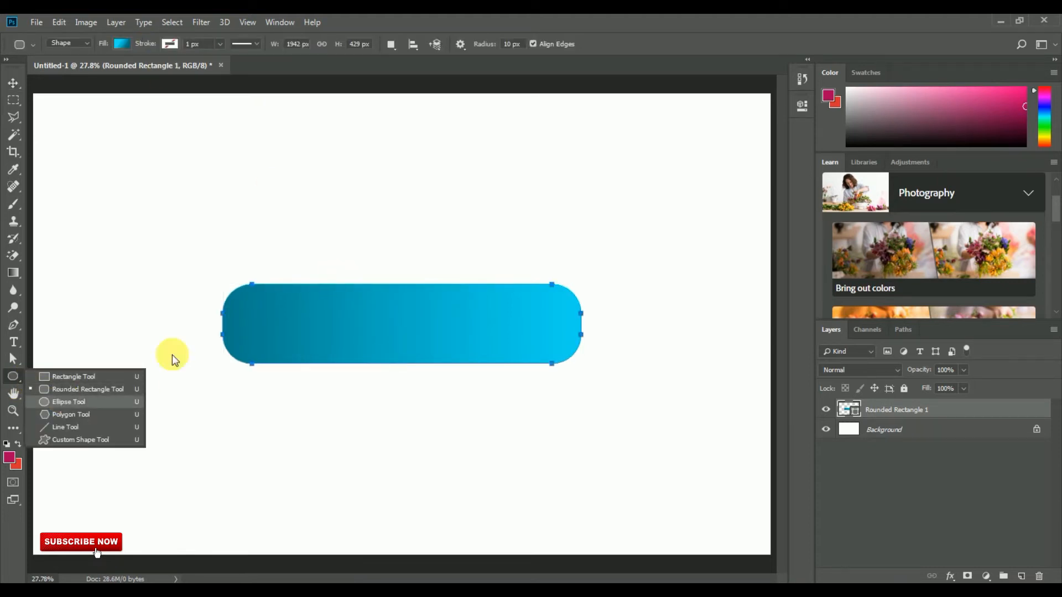
pyautogui.moveTo(204, 253); pyautogui.dragTo(257, 302)
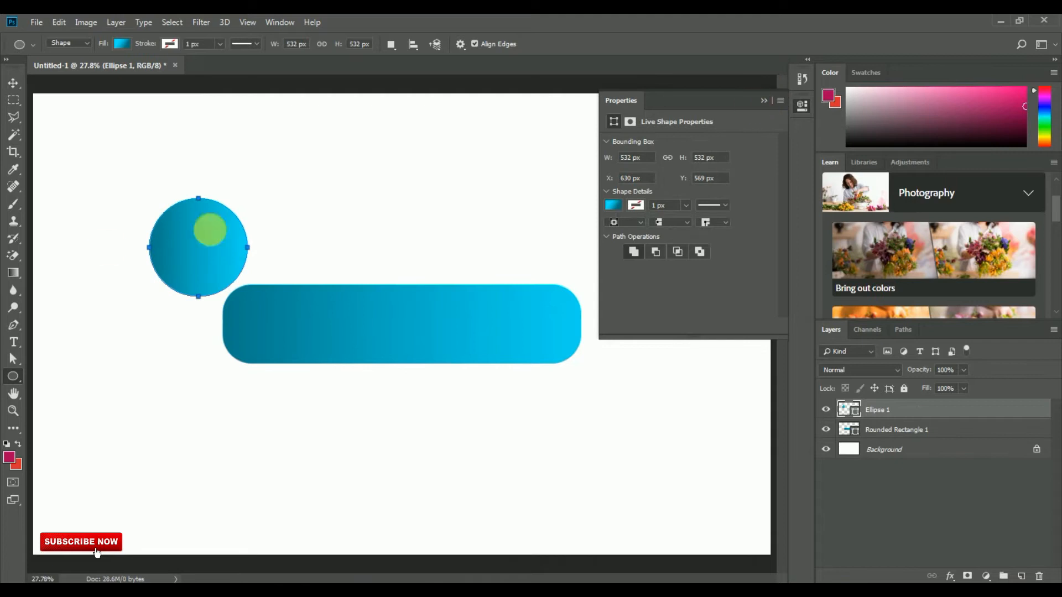
# Fill the circle with the magenta-to-purple preset gradient and delete its middle colour stop
pyautogui.click(122, 43)
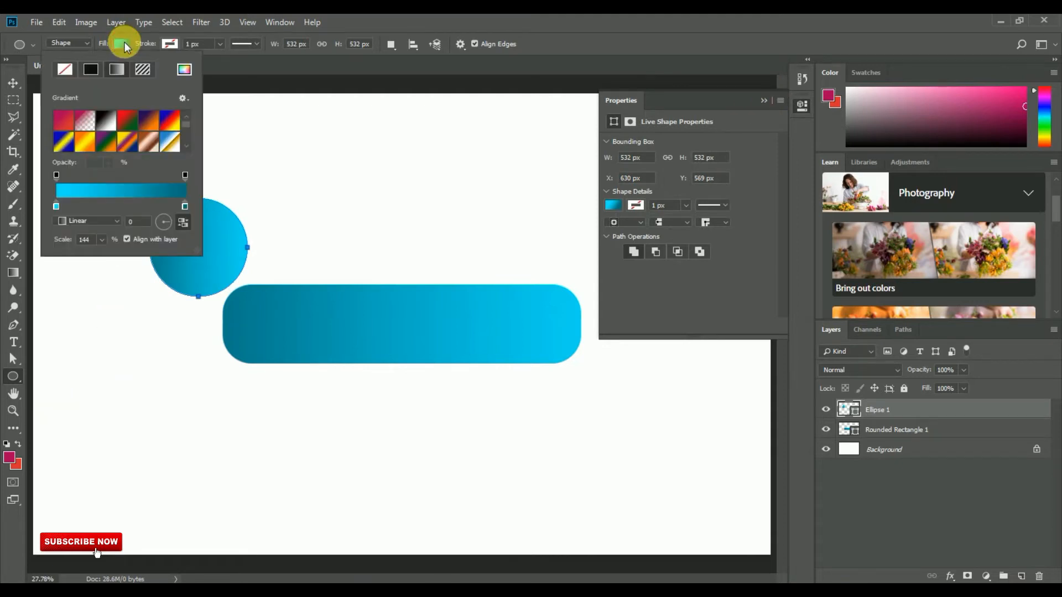
pyautogui.click(123, 191)
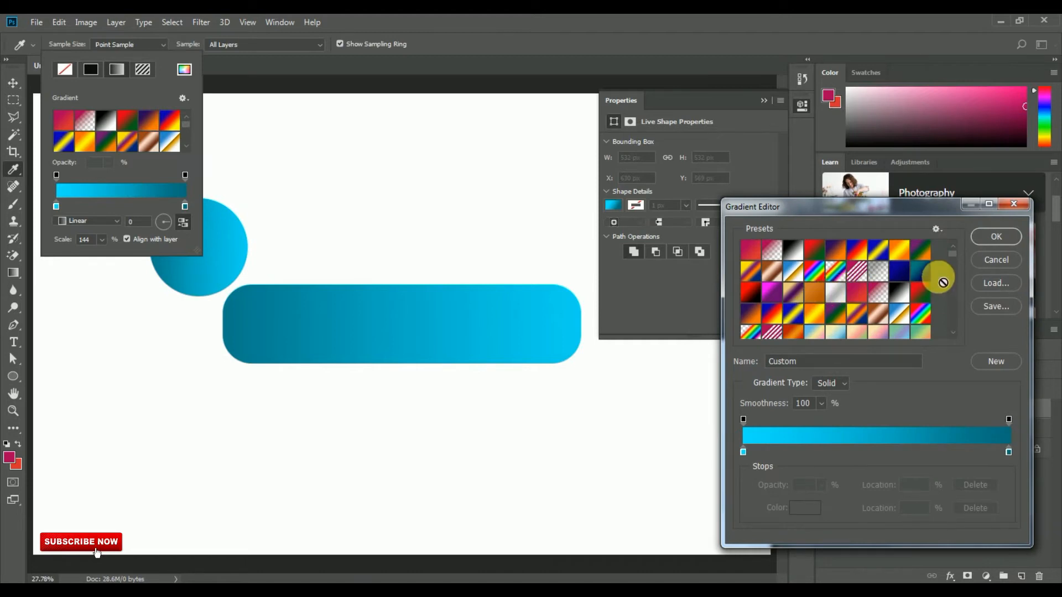
pyautogui.click(772, 292)
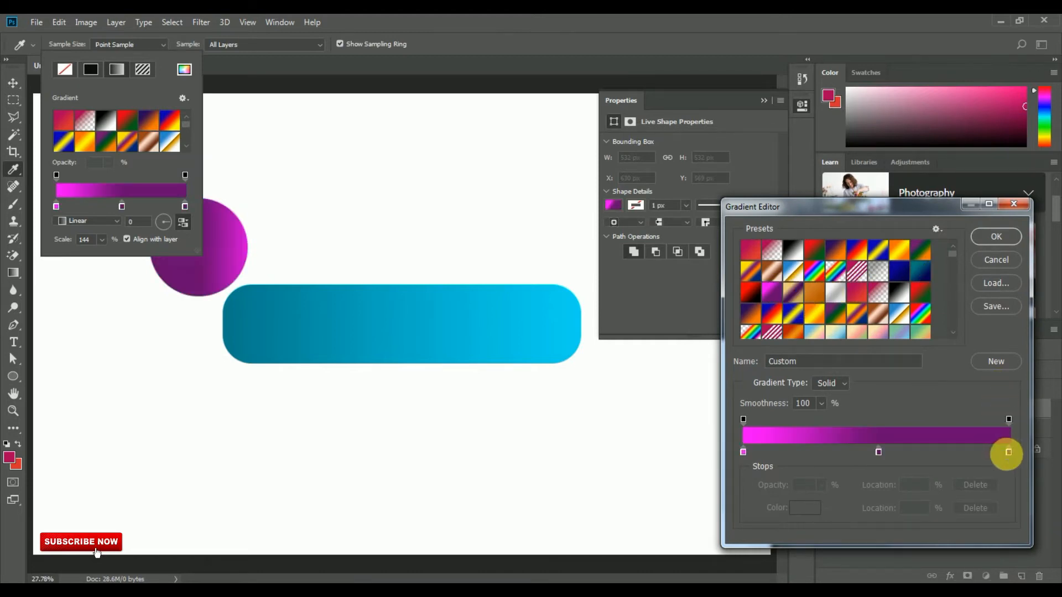
pyautogui.click(878, 452)
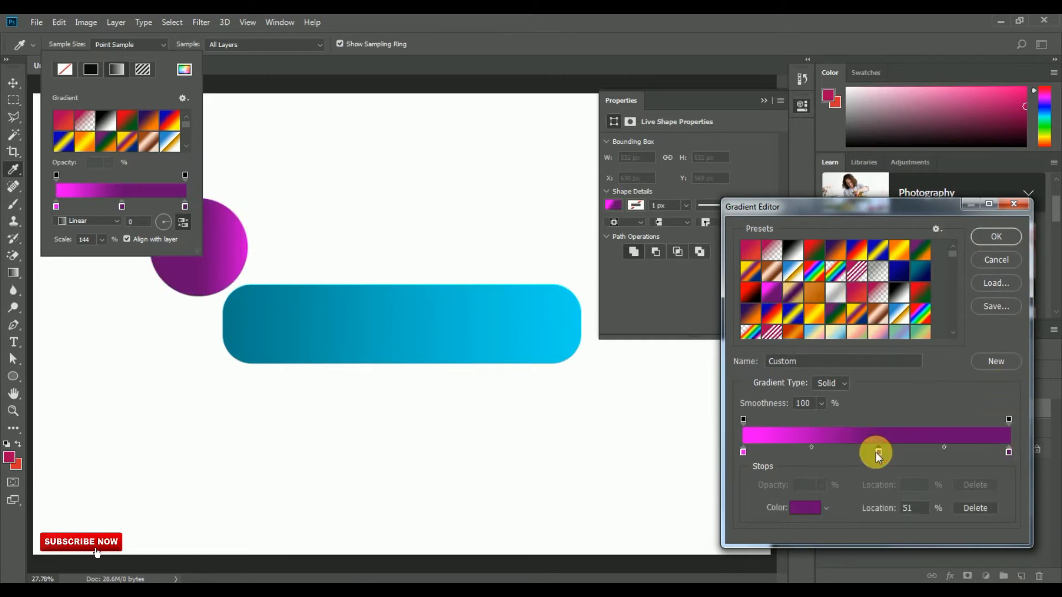
pyautogui.click(978, 507)
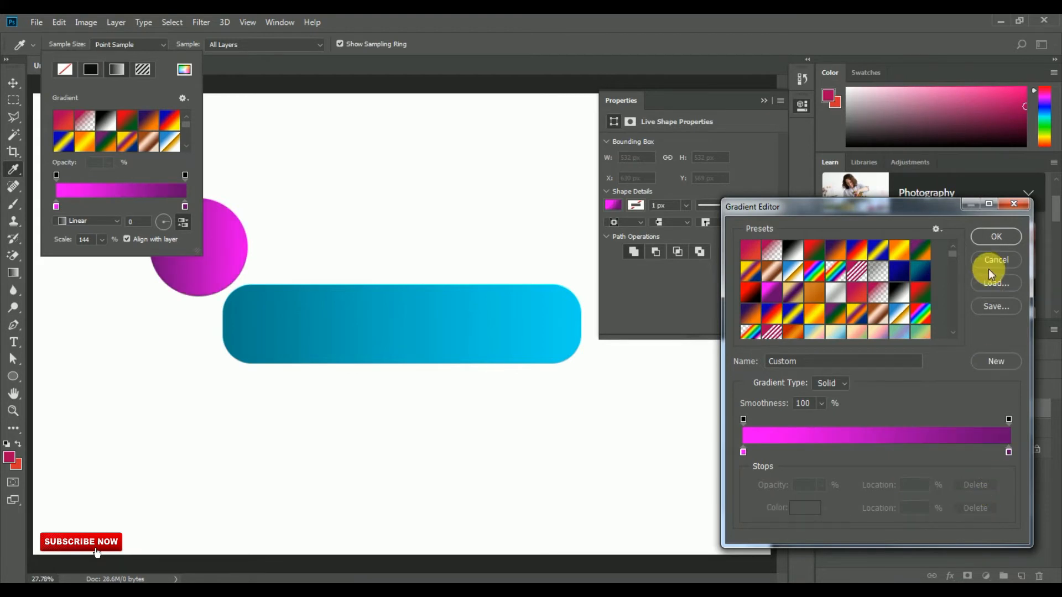
pyautogui.click(996, 237)
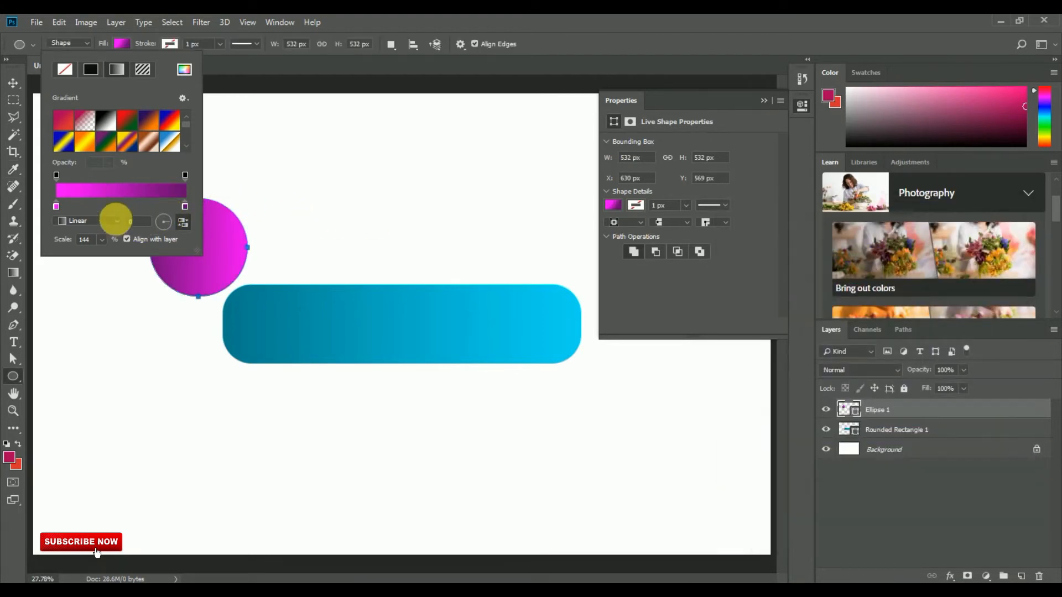
# Change the circle's gradient style to Radial and turn off its reversal so magenta is at the centre
pyautogui.click(115, 222)
pyautogui.click(88, 241)
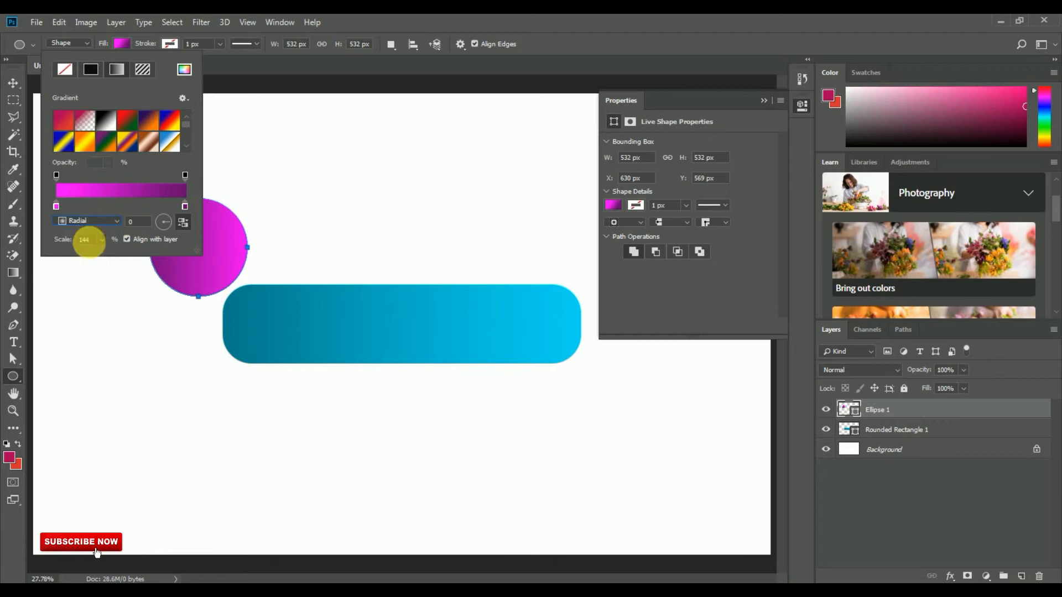
pyautogui.click(183, 223)
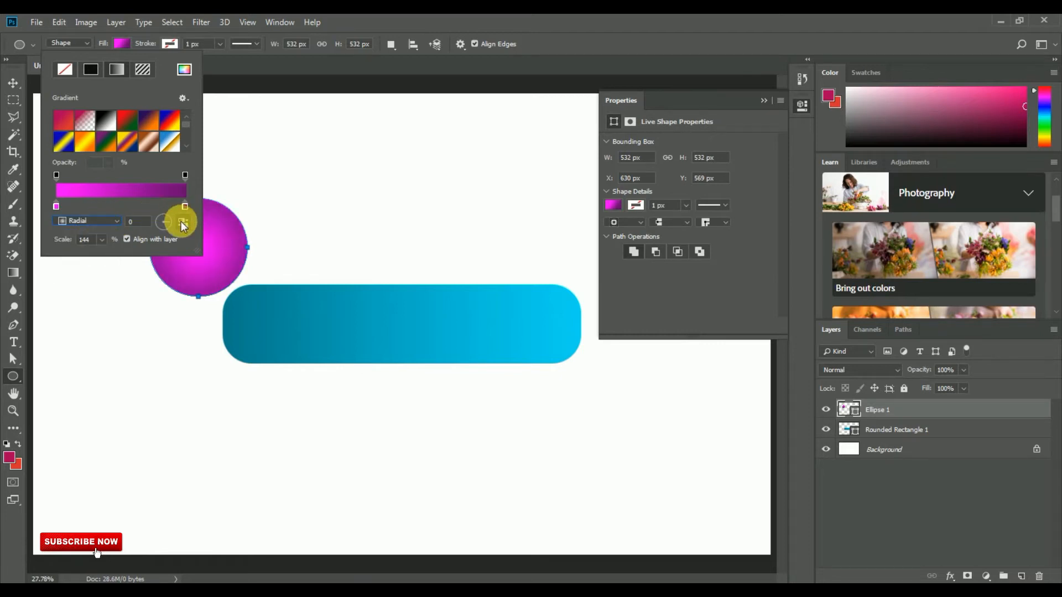
# Move the circle so it overlaps the upper-left end of the rounded rectangle
pyautogui.click(13, 83)
pyautogui.moveTo(220, 250); pyautogui.dragTo(258, 303)
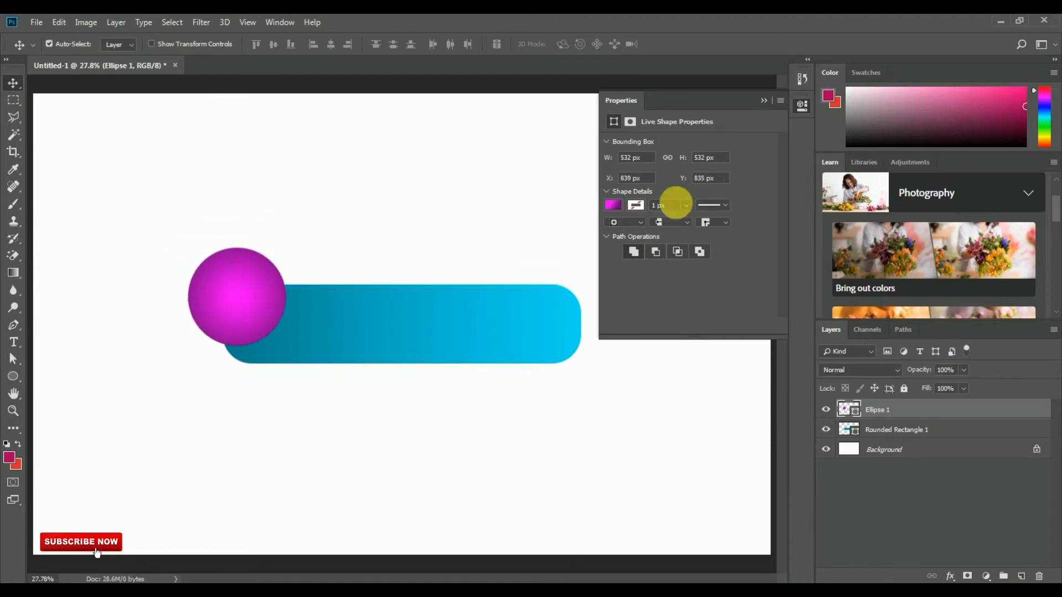
pyautogui.click(763, 100)
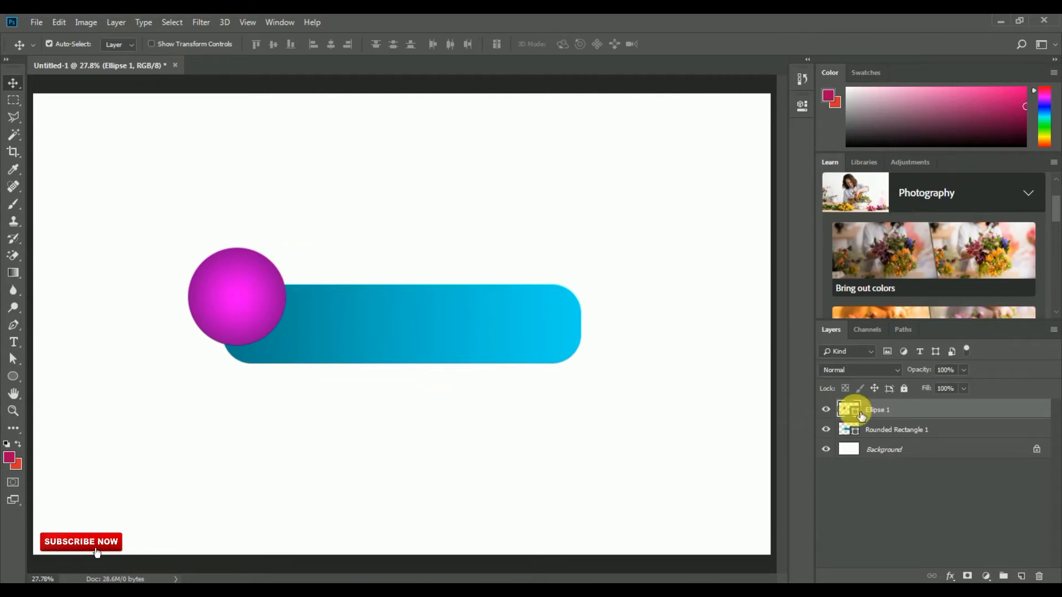
# Clip the circle layer to the rounded rectangle with a clipping mask and shift the circle slightly down
pyautogui.click(827, 410)
pyautogui.click(827, 410)
pyautogui.click(826, 430)
pyautogui.click(826, 430)
pyautogui.rightClick(892, 416)
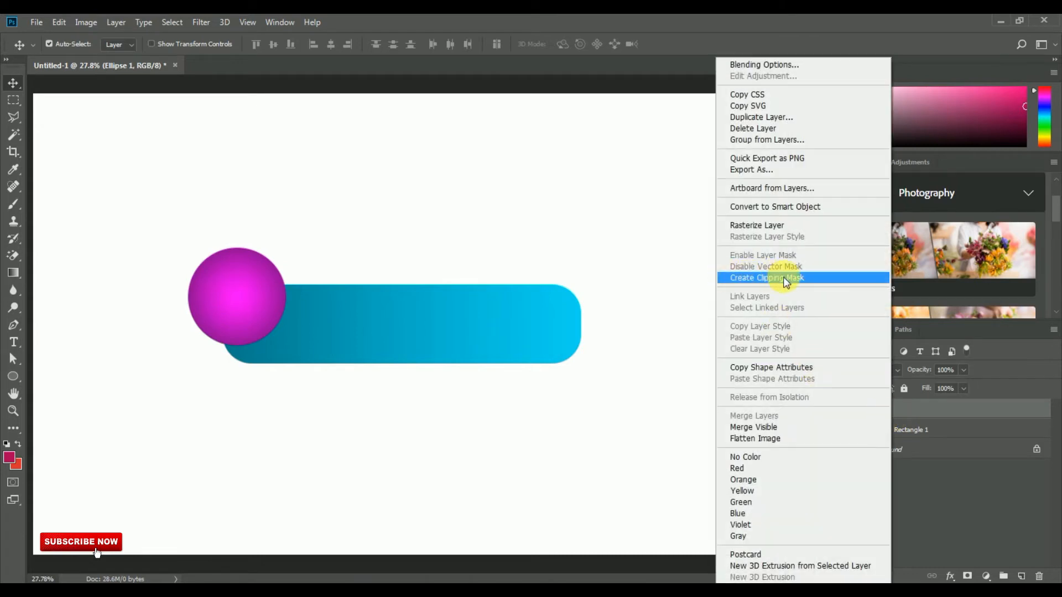
pyautogui.click(817, 280)
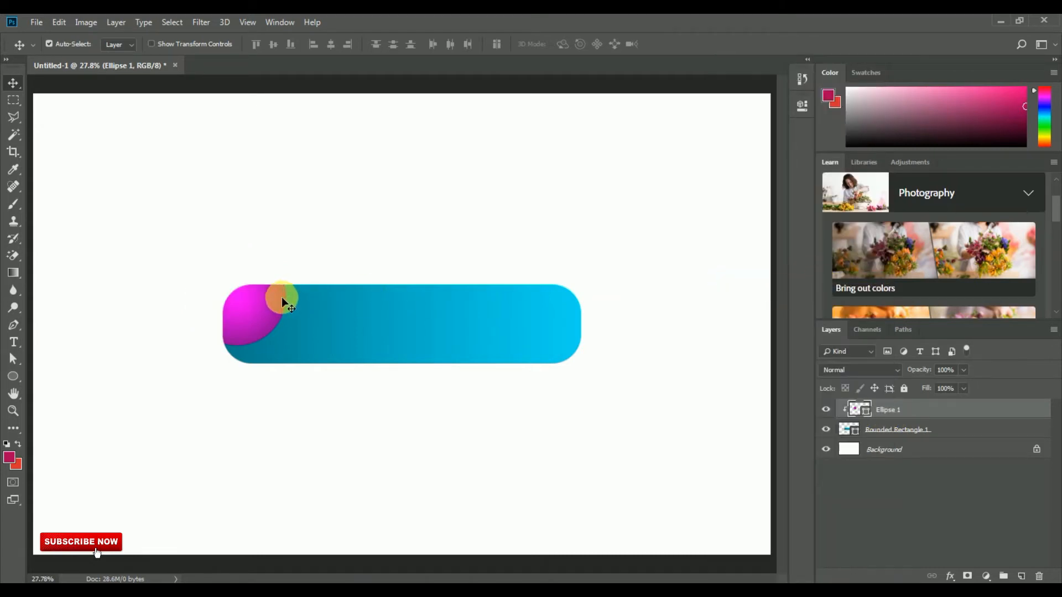
pyautogui.moveTo(279, 298); pyautogui.dragTo(277, 304)
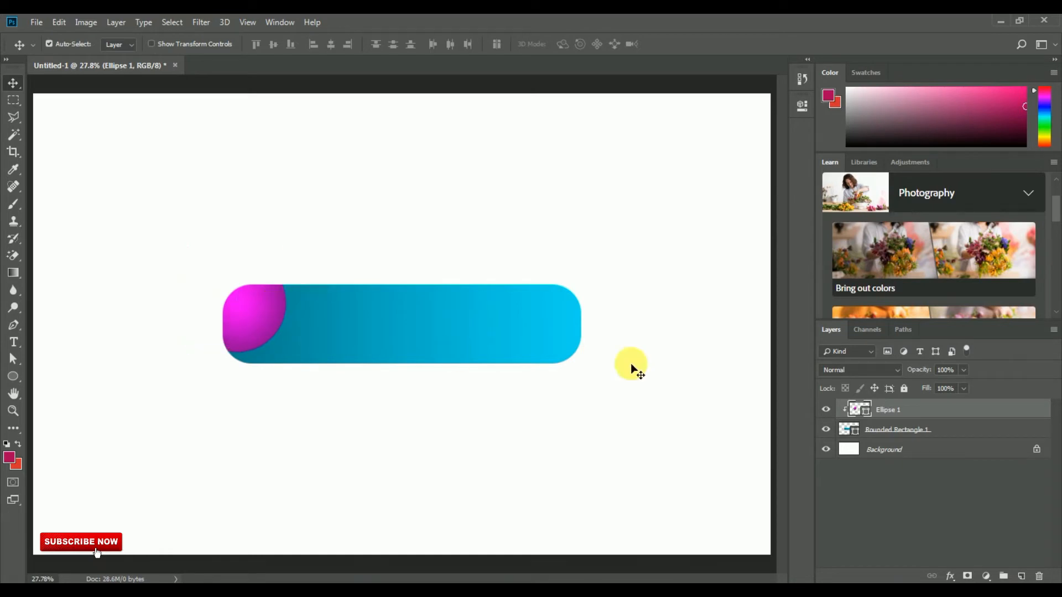
# Set all corner radii of the blue rounded rectangle to 250 px and nudge the magenta circle slightly up
pyautogui.click(540, 322)
pyautogui.click(12, 377)
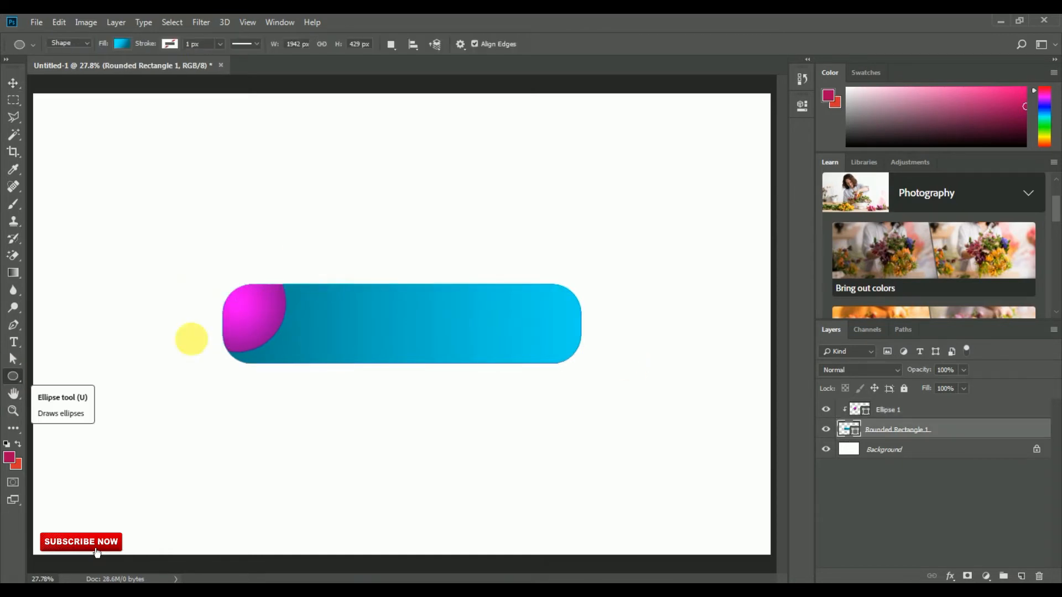
pyautogui.click(803, 105)
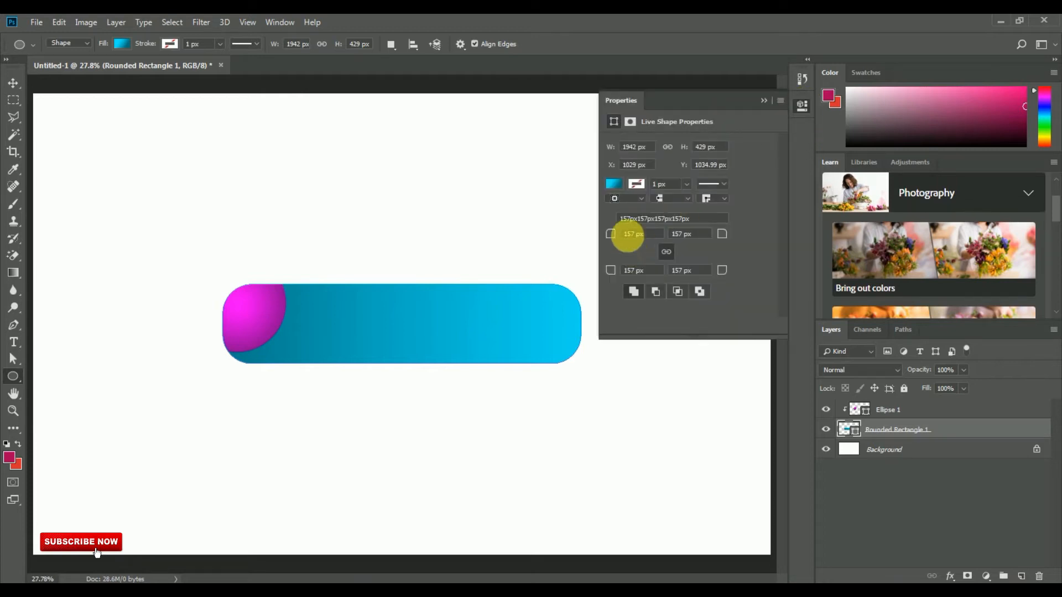
pyautogui.click(624, 238)
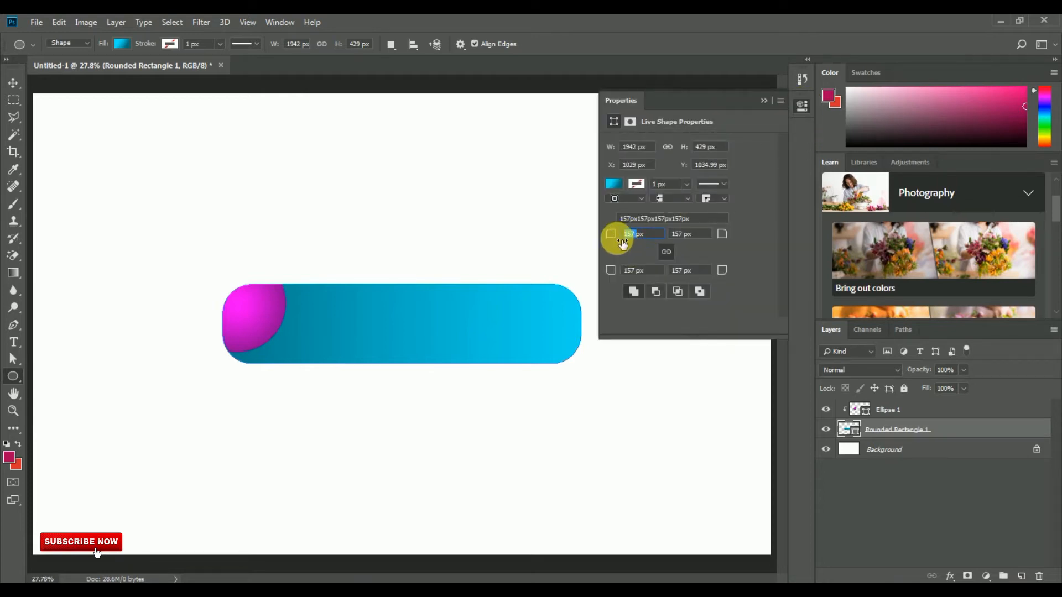
pyautogui.write('250')
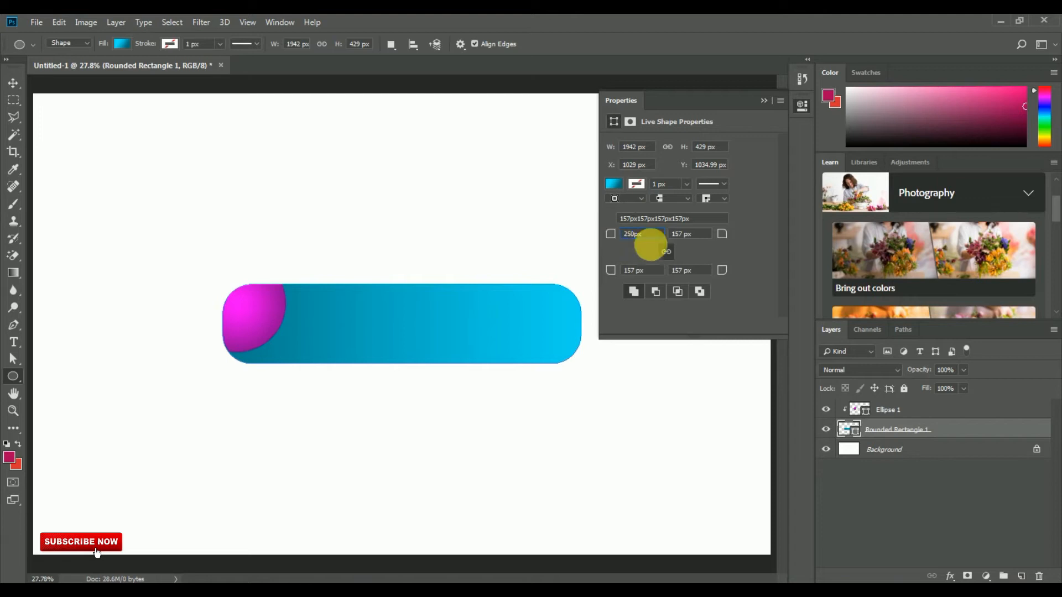
pyautogui.press('Tab')
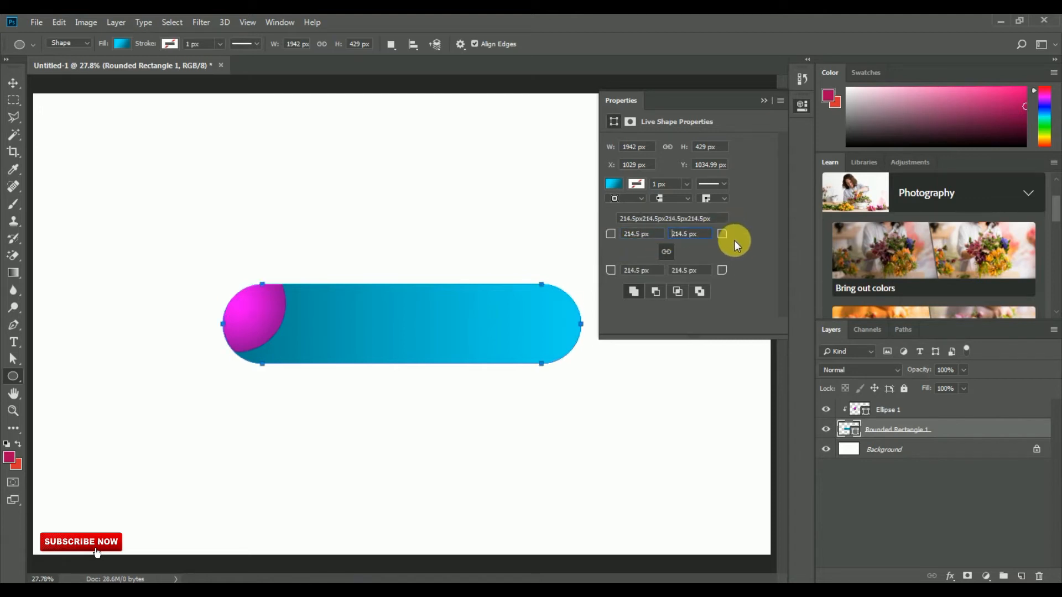
pyautogui.click(764, 101)
pyautogui.click(12, 83)
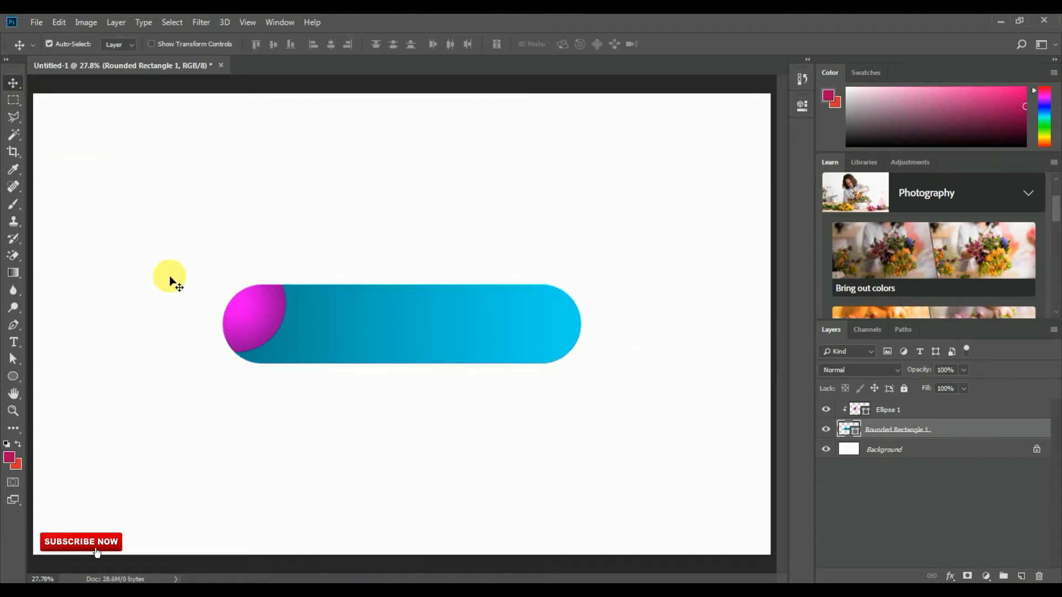
pyautogui.moveTo(268, 304); pyautogui.dragTo(268, 301)
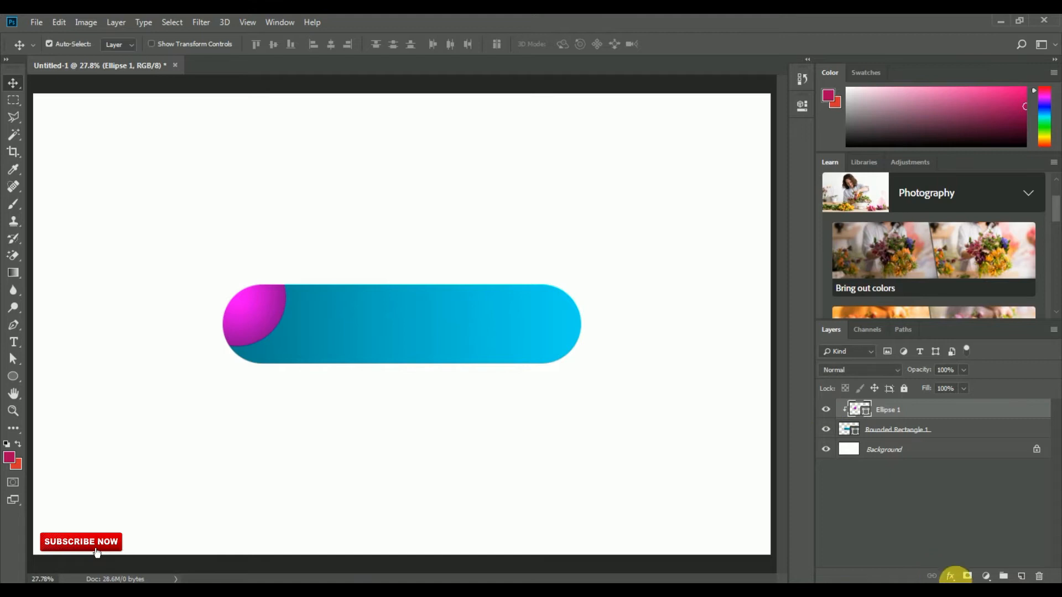
# Open the magenta circle's layer style, turn off Gradient Overlay and enable a Stroke effect
pyautogui.click(950, 576)
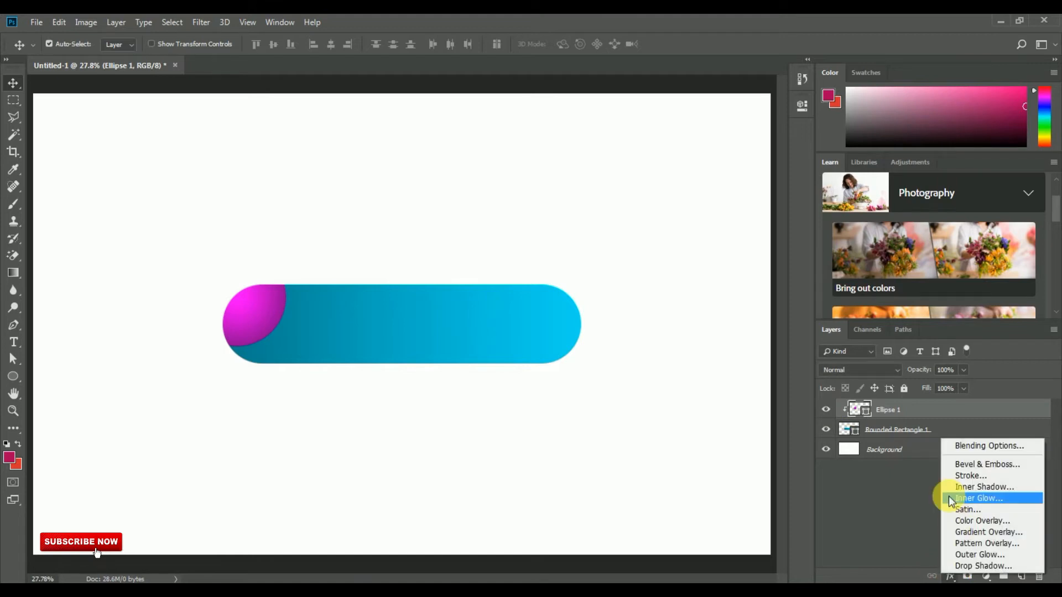
pyautogui.click(971, 531)
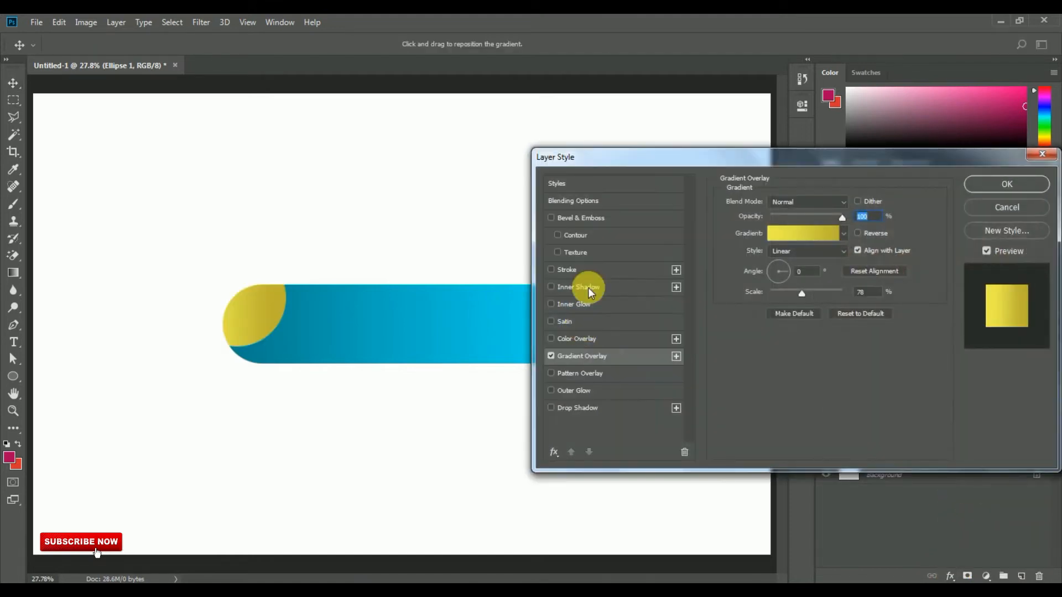
pyautogui.moveTo(641, 168); pyautogui.dragTo(663, 177)
pyautogui.click(572, 364)
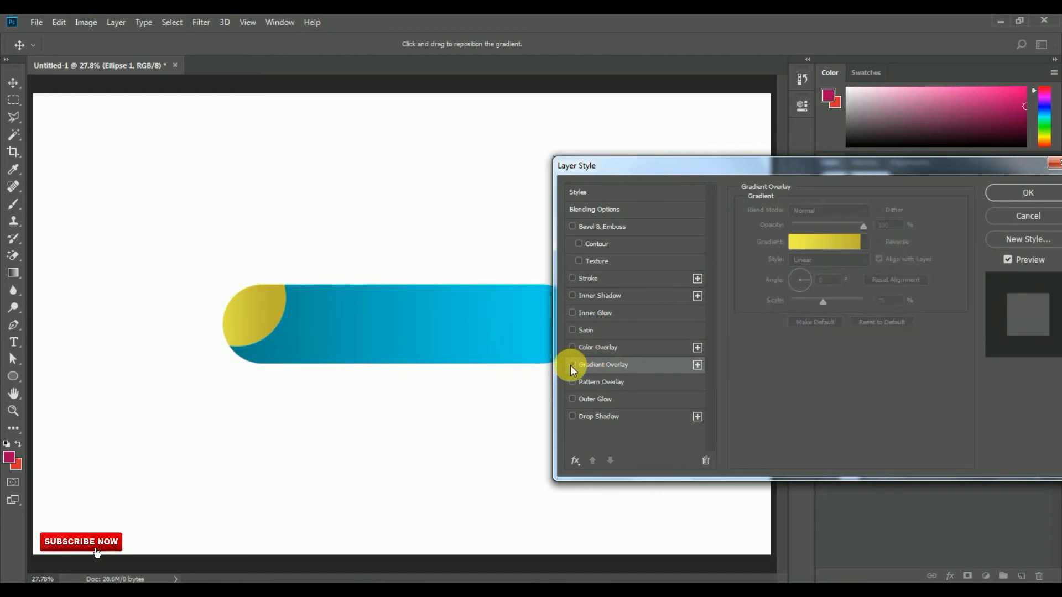
pyautogui.click(572, 278)
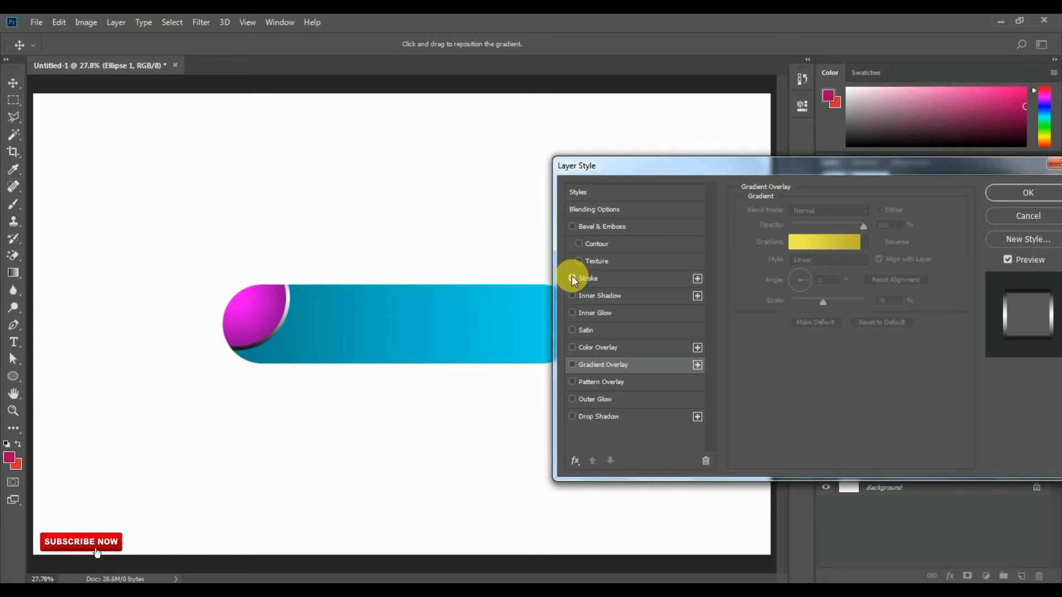
pyautogui.click(615, 278)
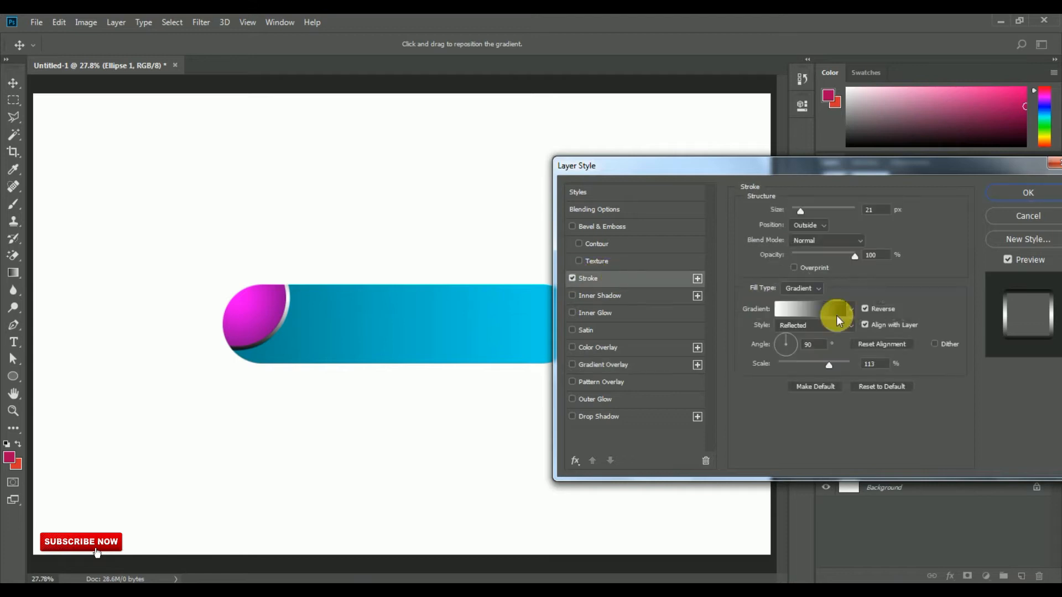
# Keep the stroke's gradient reversed with the Reflected style and set its scale to 132%
pyautogui.click(867, 307)
pyautogui.click(868, 307)
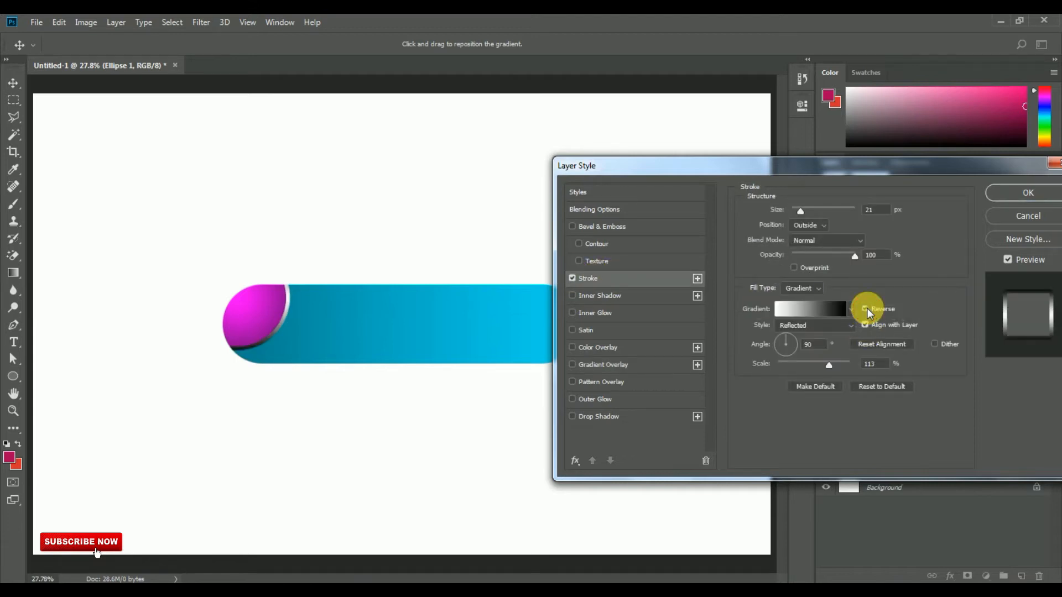
pyautogui.click(867, 308)
pyautogui.click(848, 326)
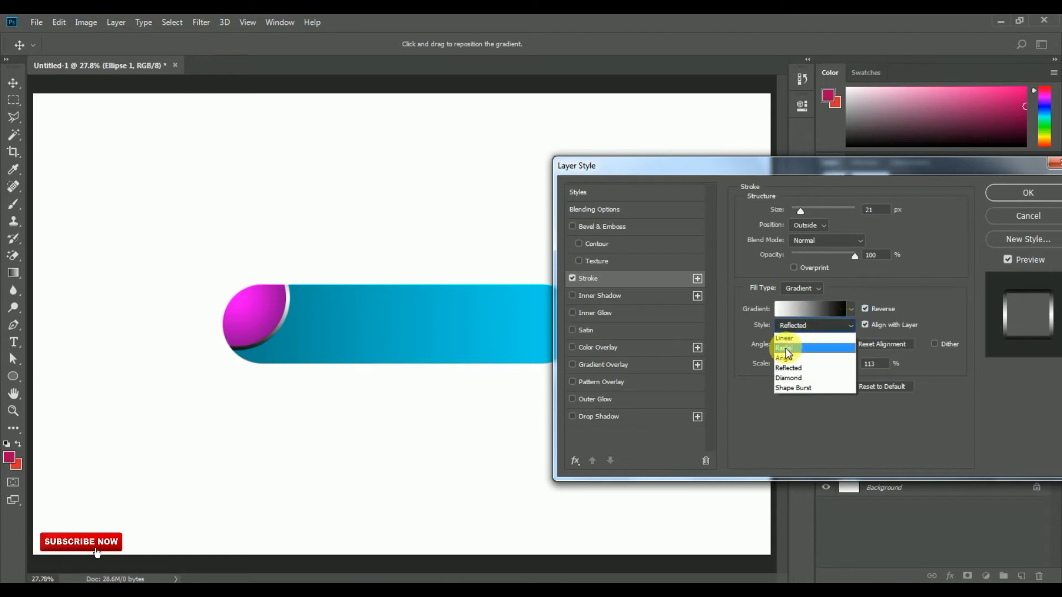
pyautogui.click(778, 367)
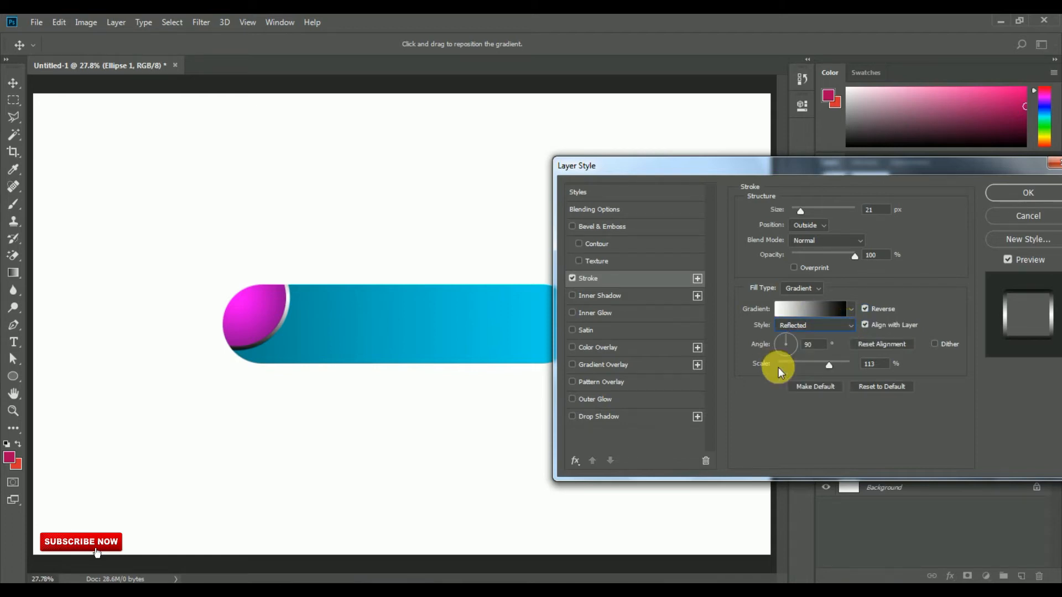
pyautogui.moveTo(834, 367); pyautogui.dragTo(805, 366)
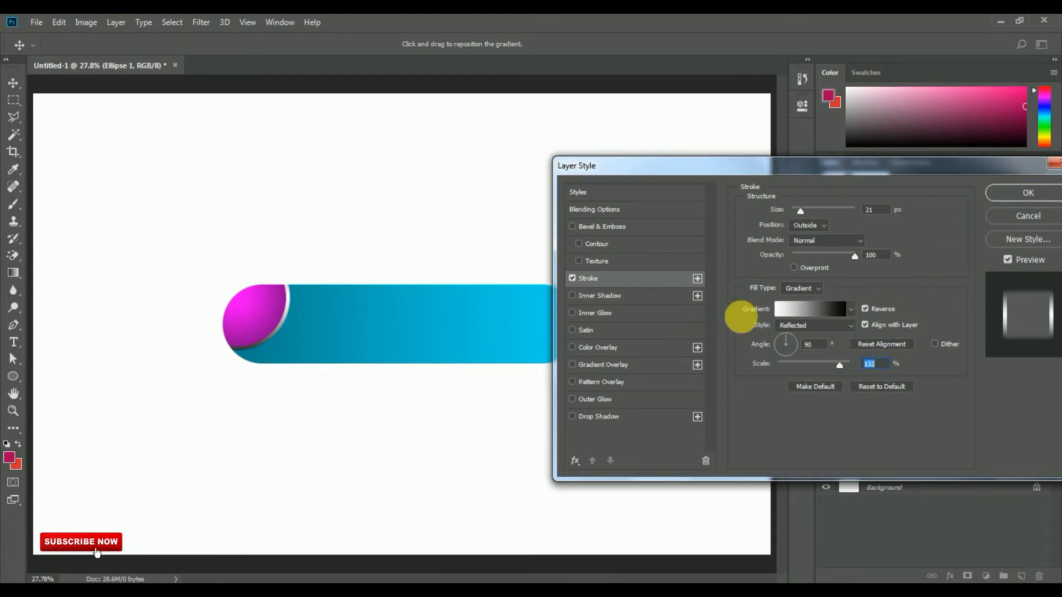
# Keep white as the end stop of the stroke's black-to-white gradient and apply the Stroke effect
pyautogui.click(809, 307)
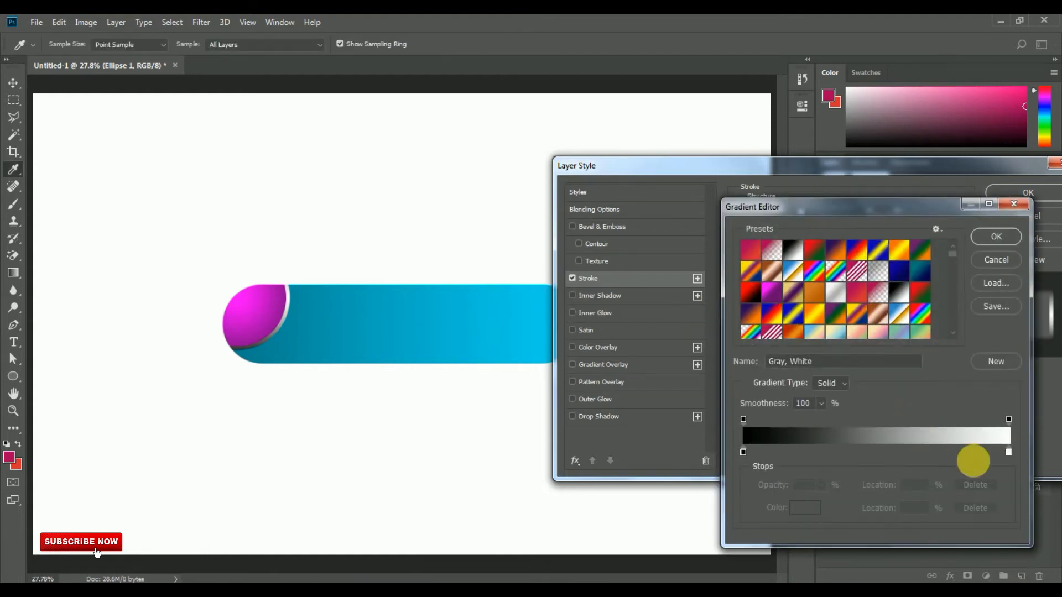
pyautogui.click(1008, 451)
pyautogui.click(803, 507)
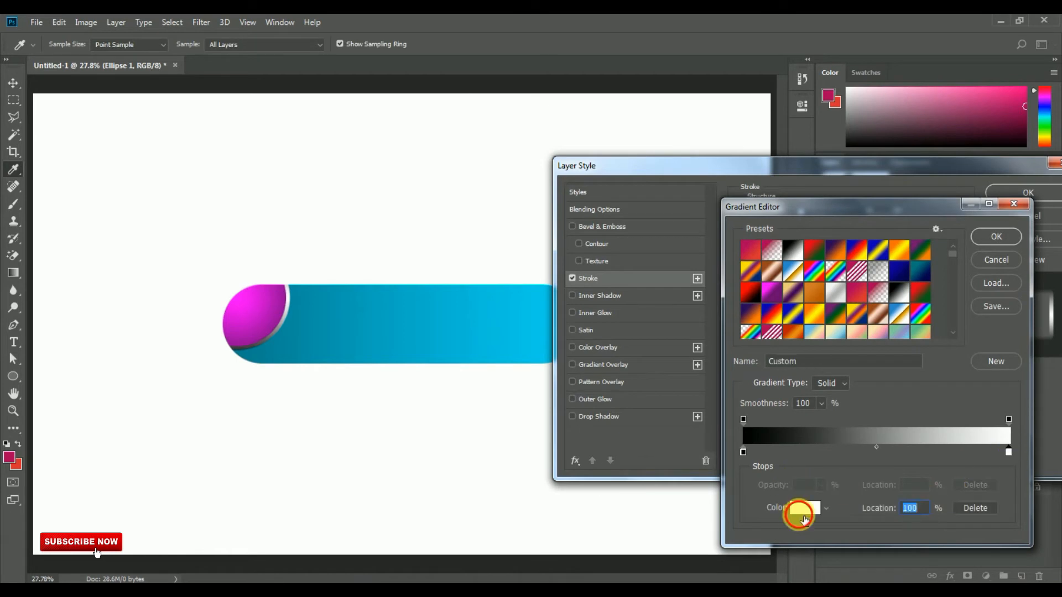
pyautogui.click(974, 349)
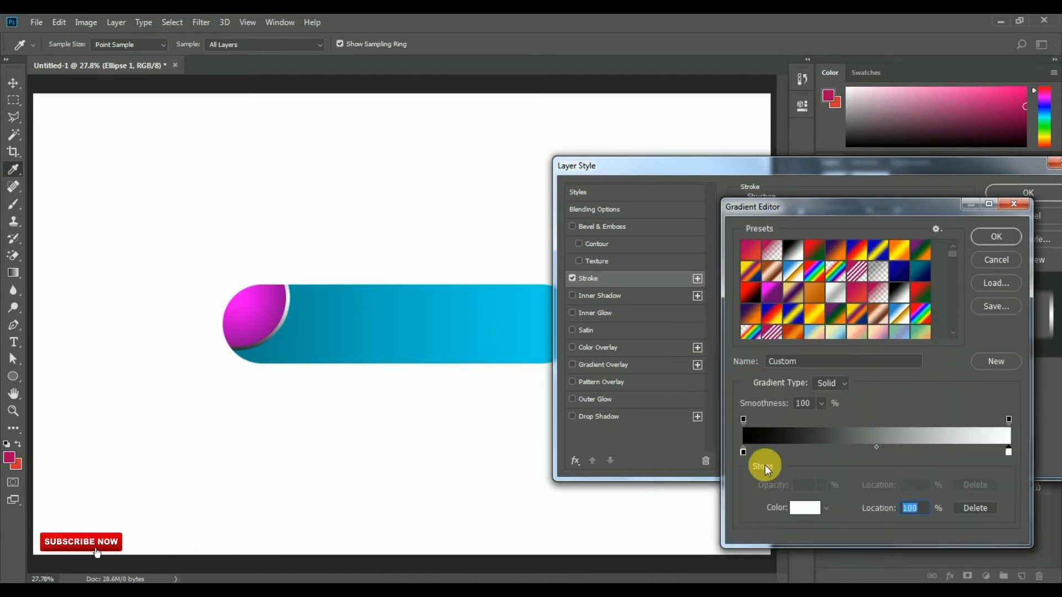
pyautogui.click(995, 235)
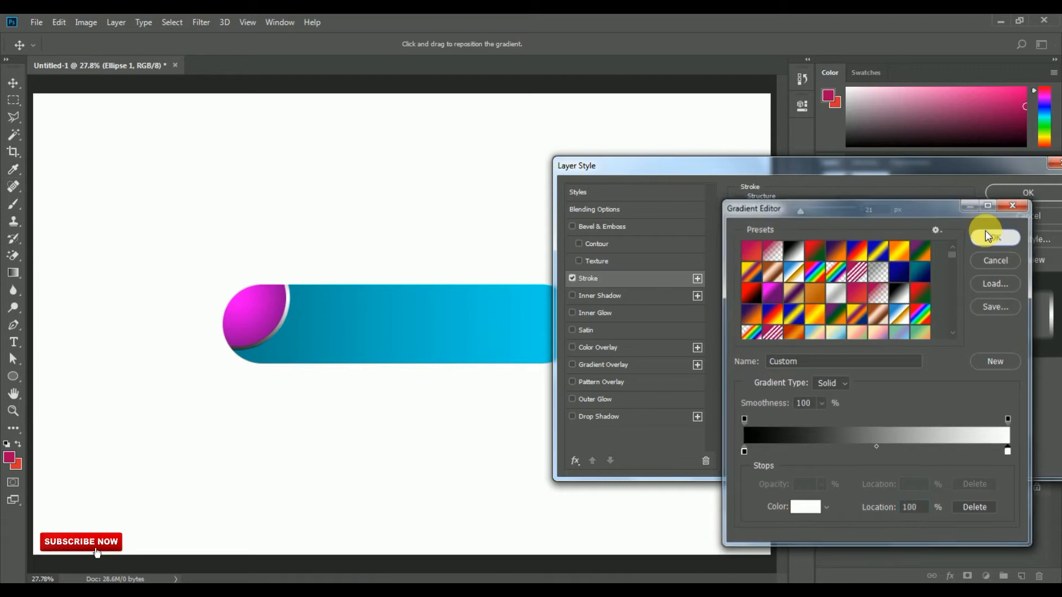
pyautogui.click(1021, 191)
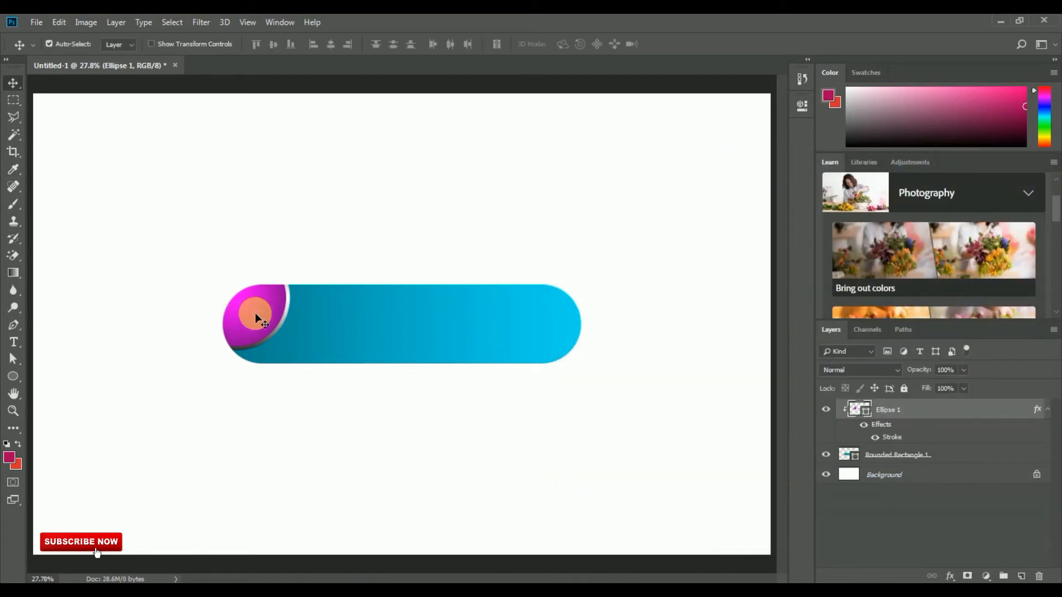
# Shift the magenta circle slightly down and add a Drop Shadow effect to its layer
pyautogui.moveTo(256, 315); pyautogui.dragTo(261, 324)
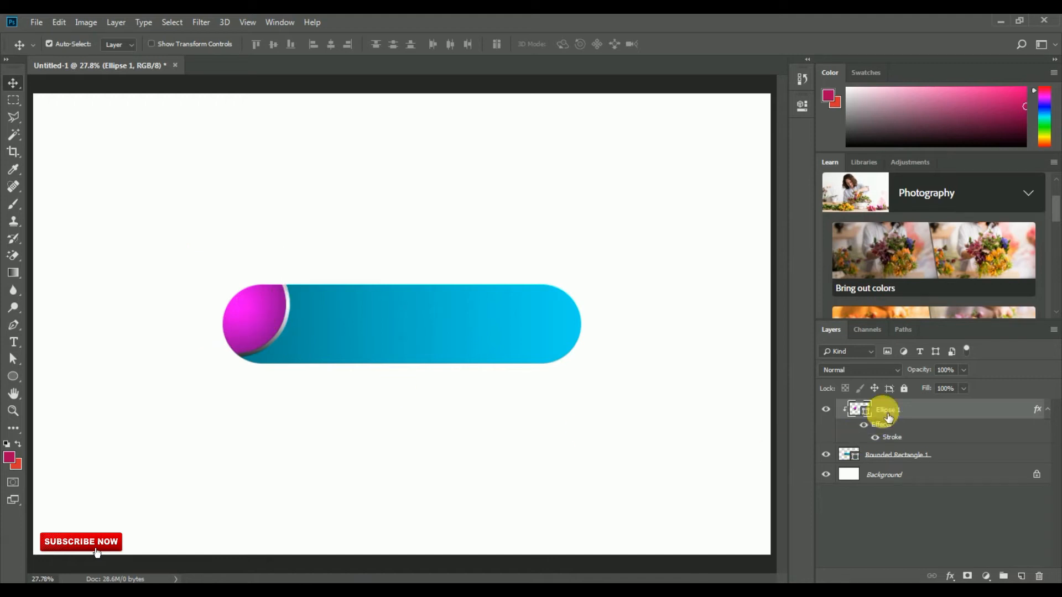
pyautogui.click(951, 577)
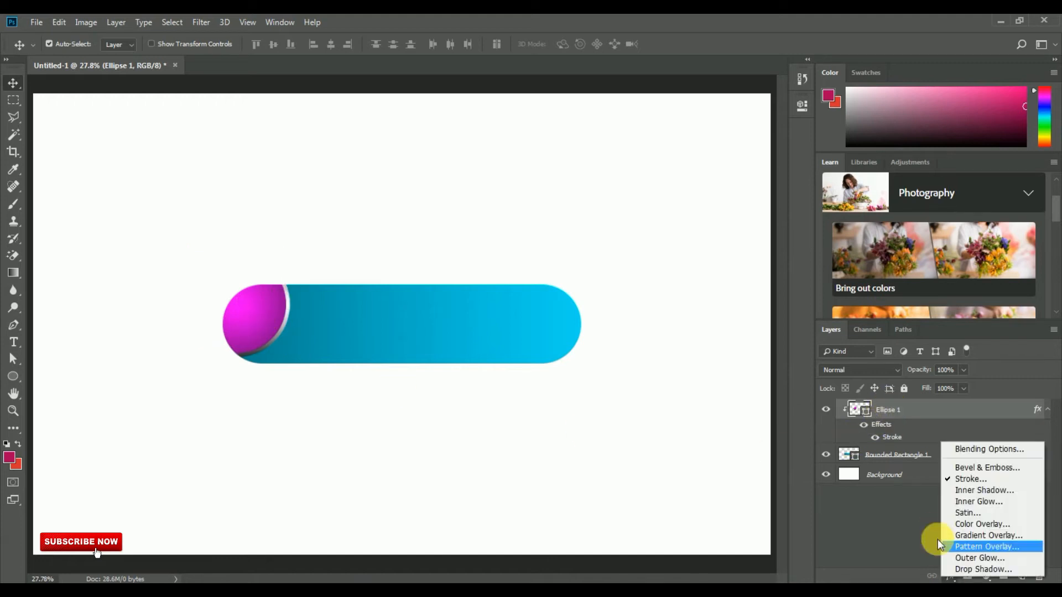
pyautogui.click(966, 572)
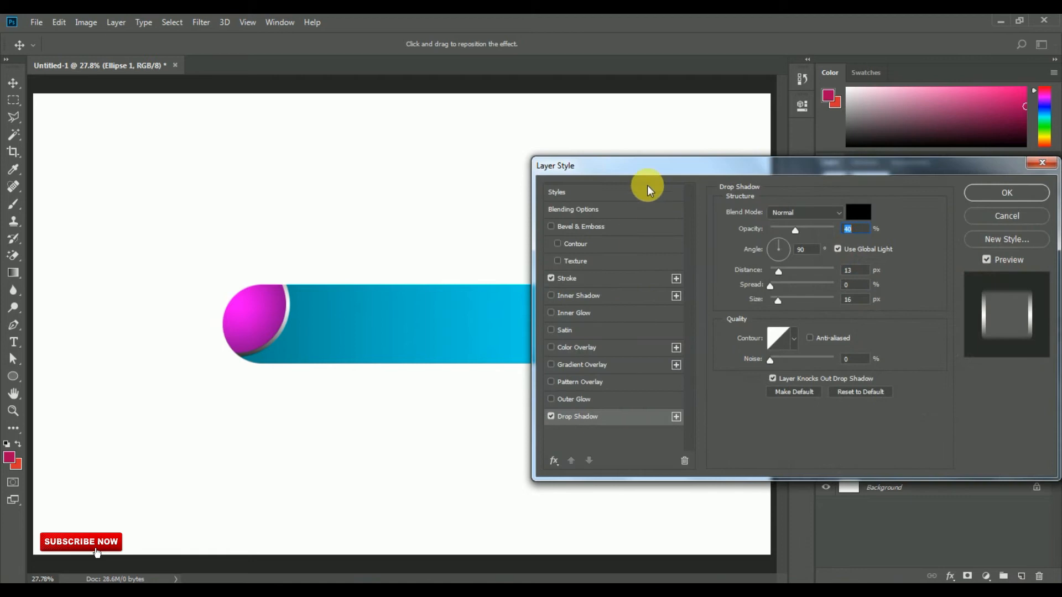
pyautogui.moveTo(654, 166); pyautogui.dragTo(671, 166)
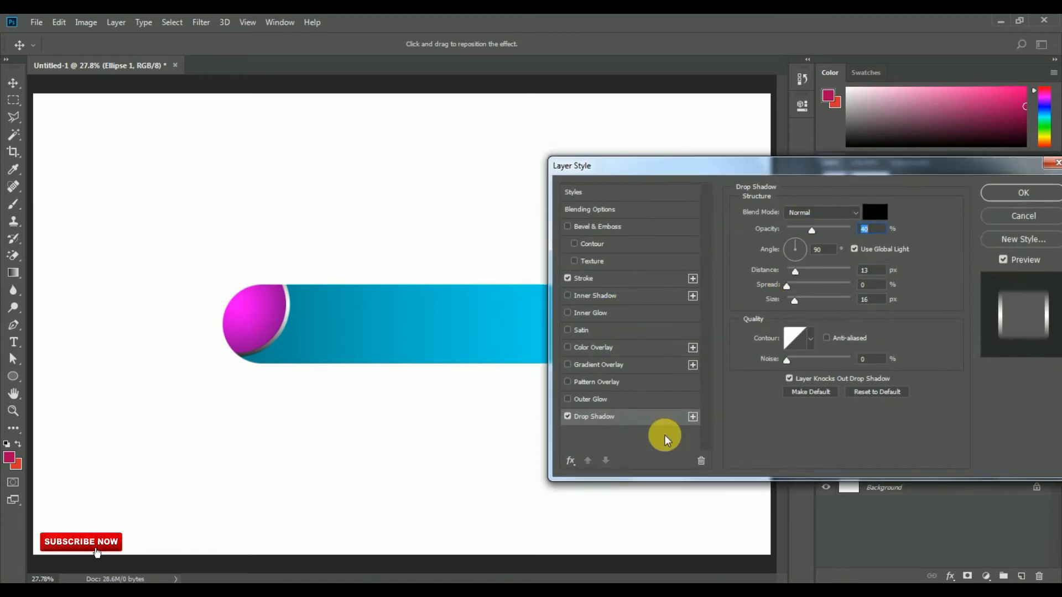
pyautogui.click(567, 416)
pyautogui.click(568, 417)
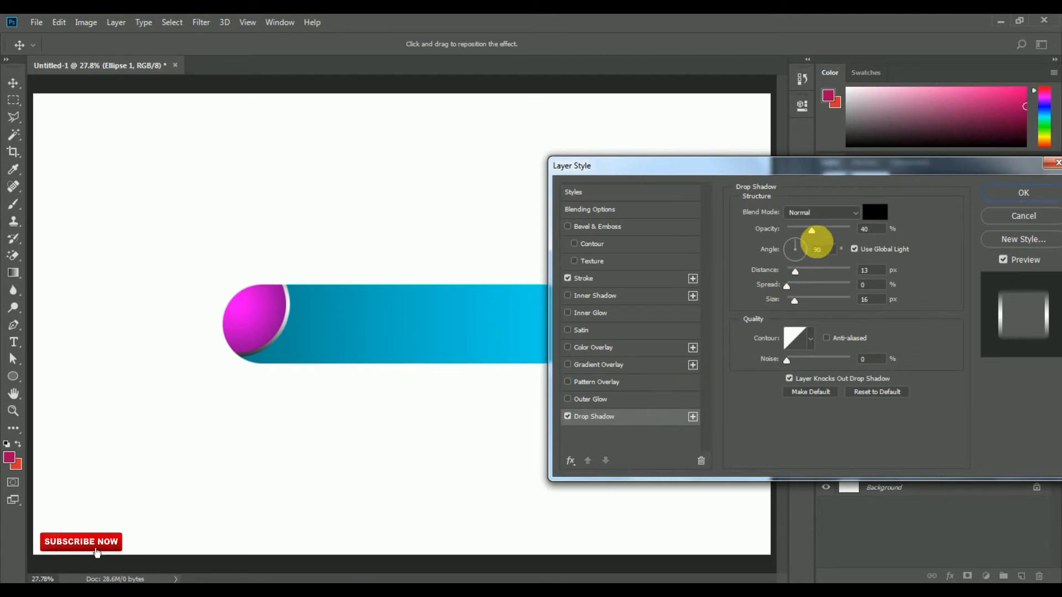
# Set the magenta circle's Drop Shadow to 69% opacity, 20 px distance, 21% spread and 111 px size, and apply the layer style
pyautogui.moveTo(812, 230); pyautogui.dragTo(835, 233)
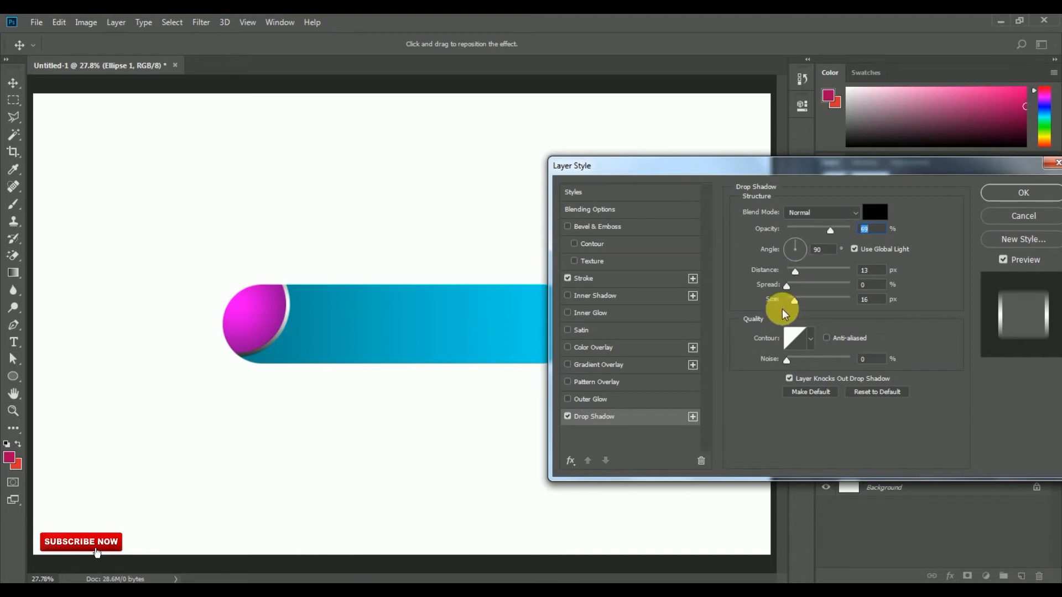
pyautogui.click(568, 418)
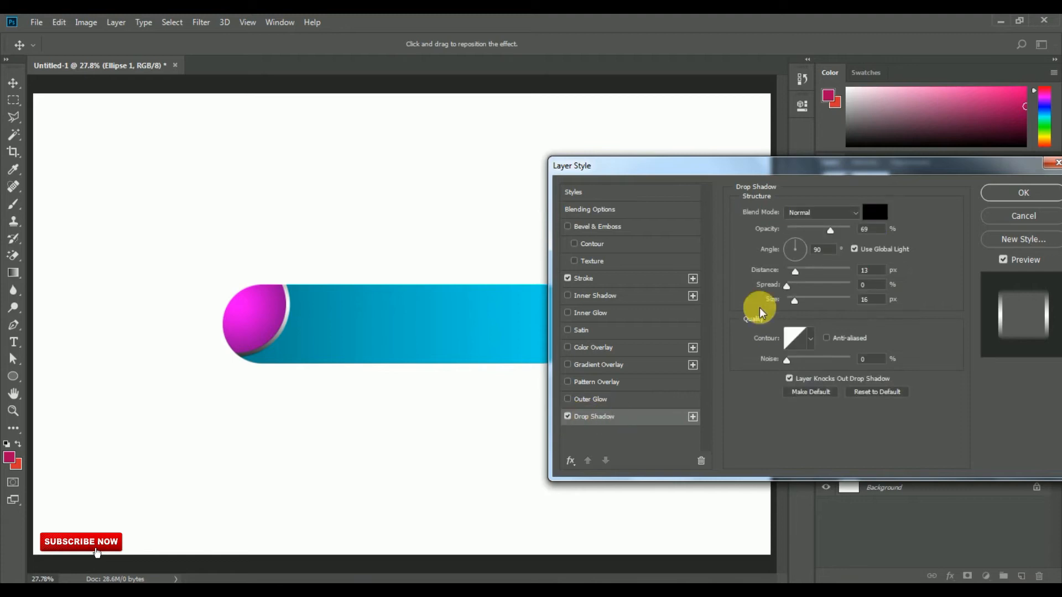
pyautogui.click(797, 270)
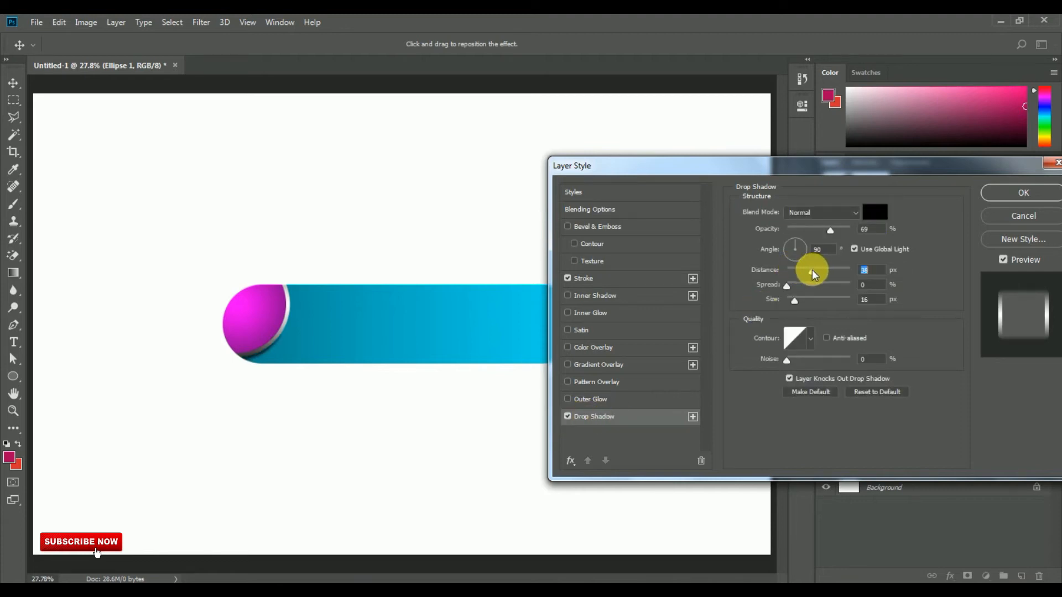
pyautogui.click(802, 299)
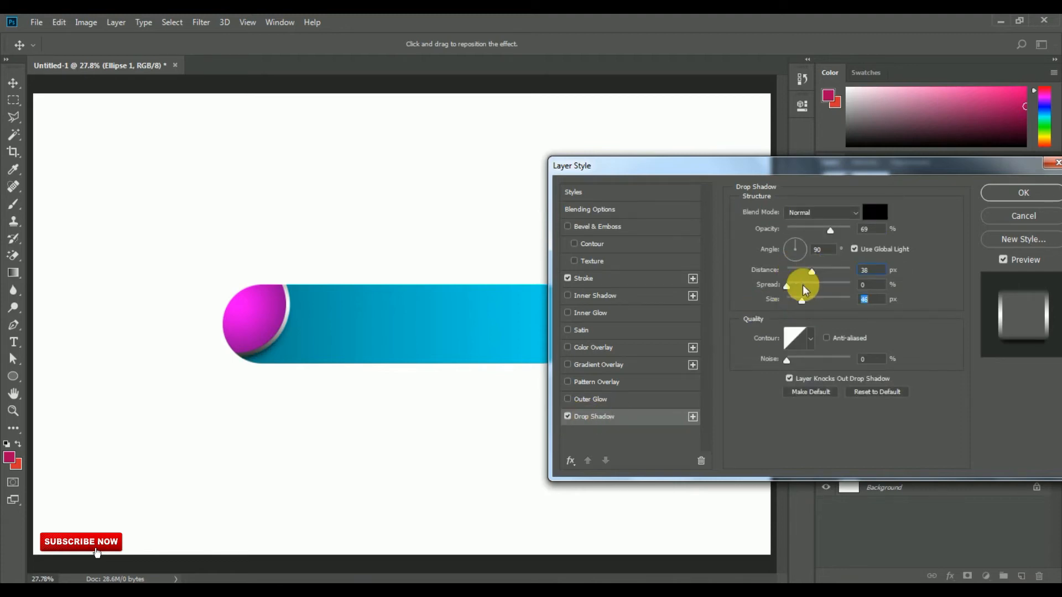
pyautogui.moveTo(818, 271); pyautogui.dragTo(819, 305)
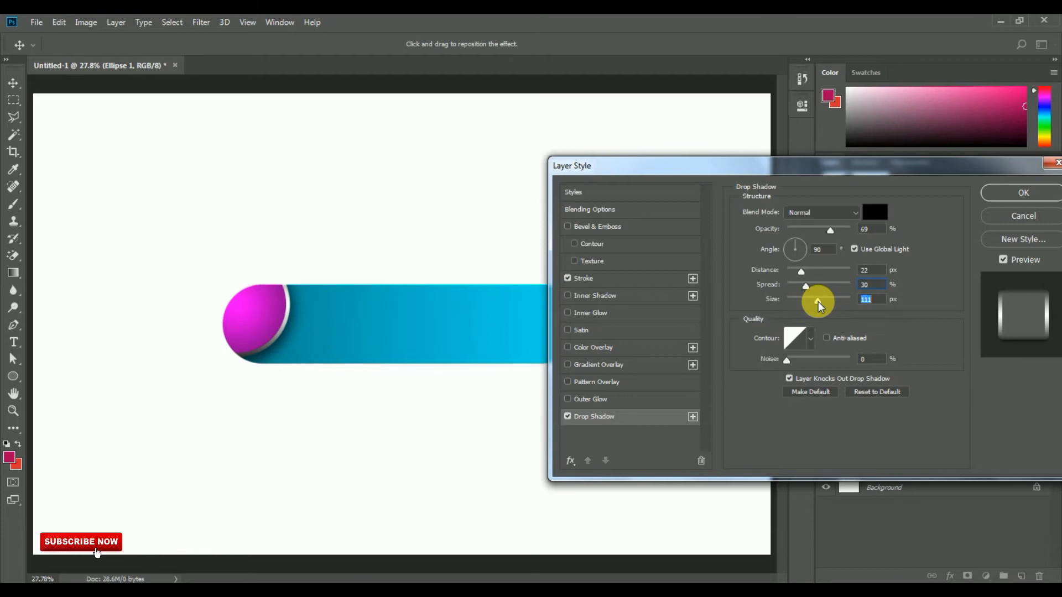
pyautogui.moveTo(801, 272)
pyautogui.mouseDown()
pyautogui.moveTo(787, 278)
pyautogui.moveTo(802, 301)
pyautogui.moveTo(851, 311)
pyautogui.moveTo(822, 321)
pyautogui.moveTo(788, 275)
pyautogui.moveTo(815, 275)
pyautogui.moveTo(804, 282)
pyautogui.mouseUp()
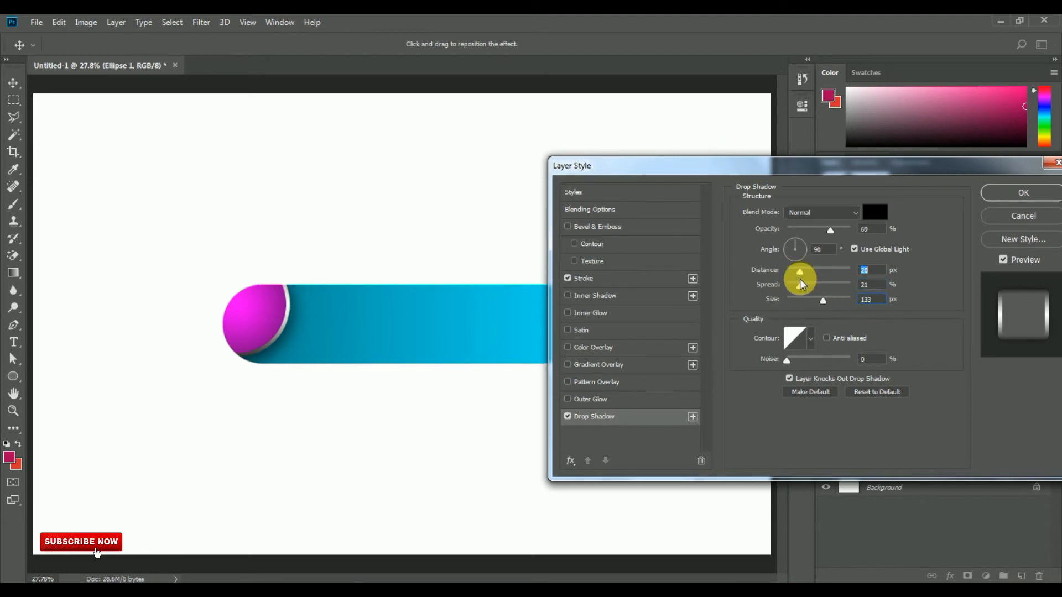
pyautogui.moveTo(823, 301); pyautogui.dragTo(820, 306)
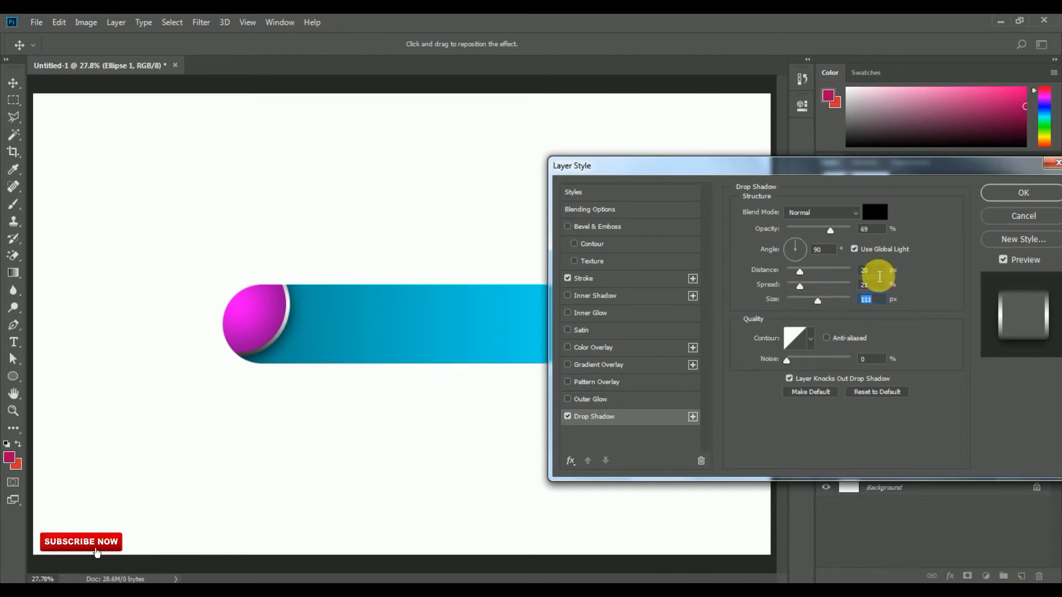
pyautogui.click(874, 273)
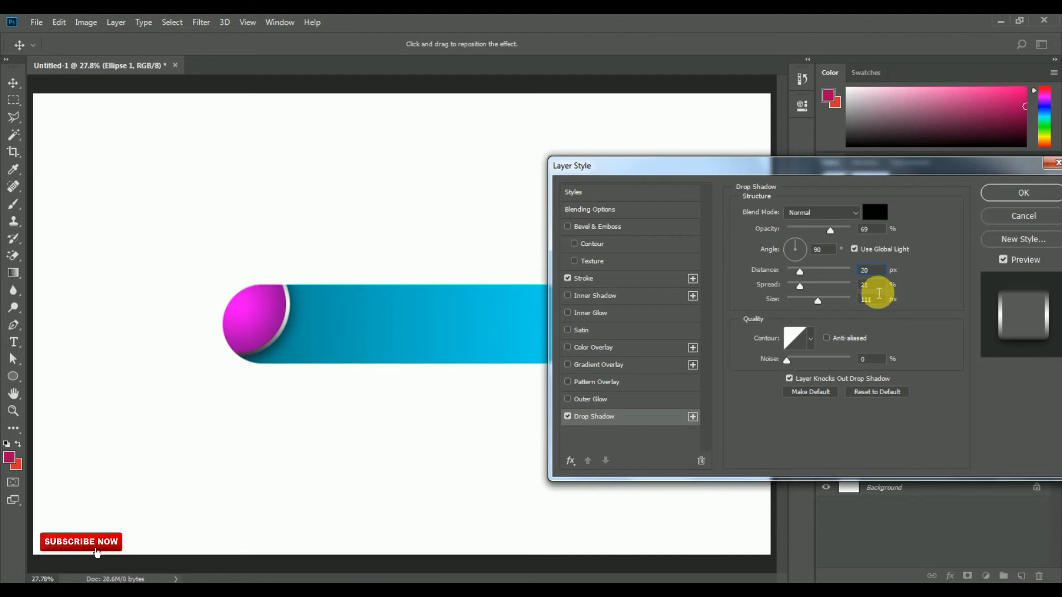
pyautogui.click(867, 302)
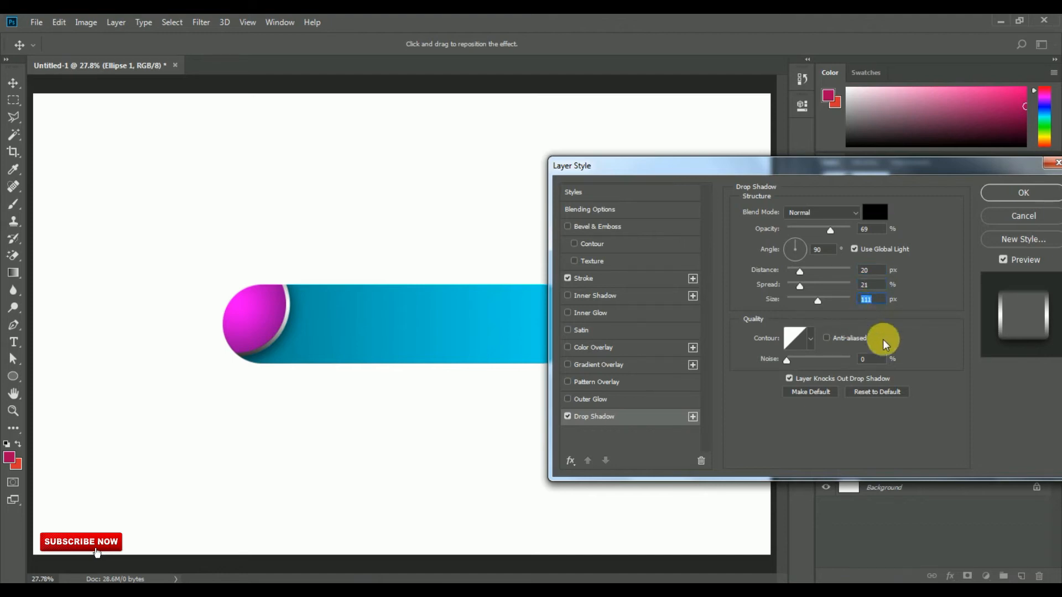
pyautogui.click(1023, 193)
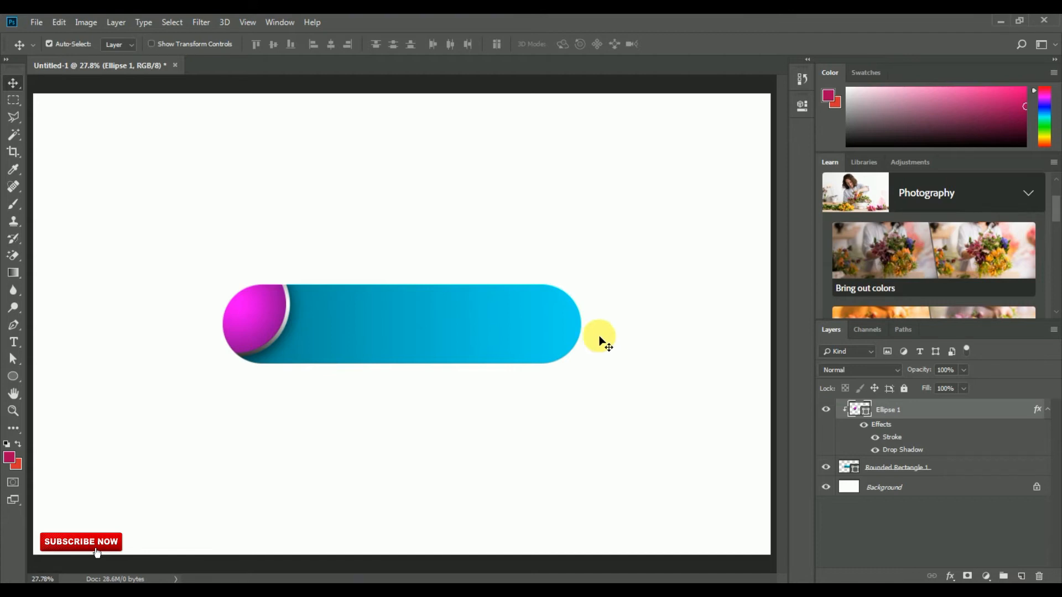
# Add a new layer above the magenta circle and place the text "1" on the circle in 42 pt Clarendon Blk BT
pyautogui.click(238, 302)
pyautogui.click(1022, 576)
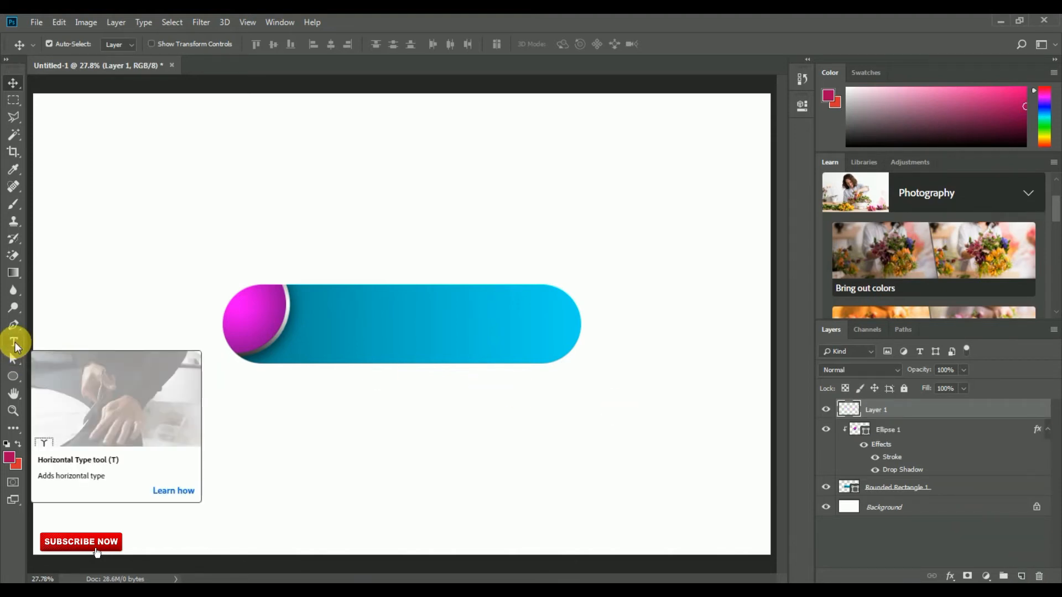
pyautogui.click(14, 343)
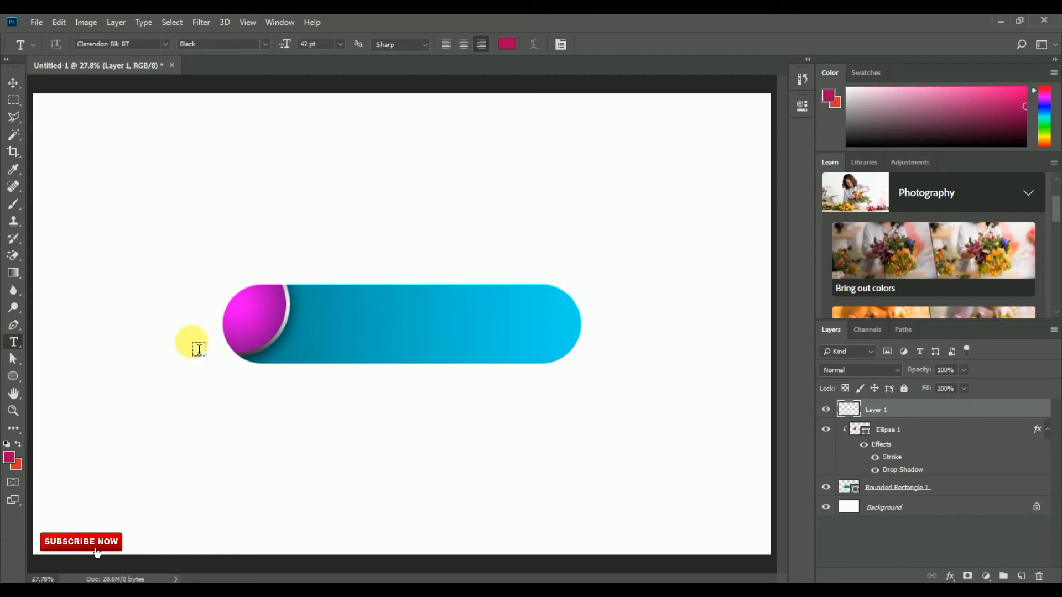
pyautogui.click(266, 324)
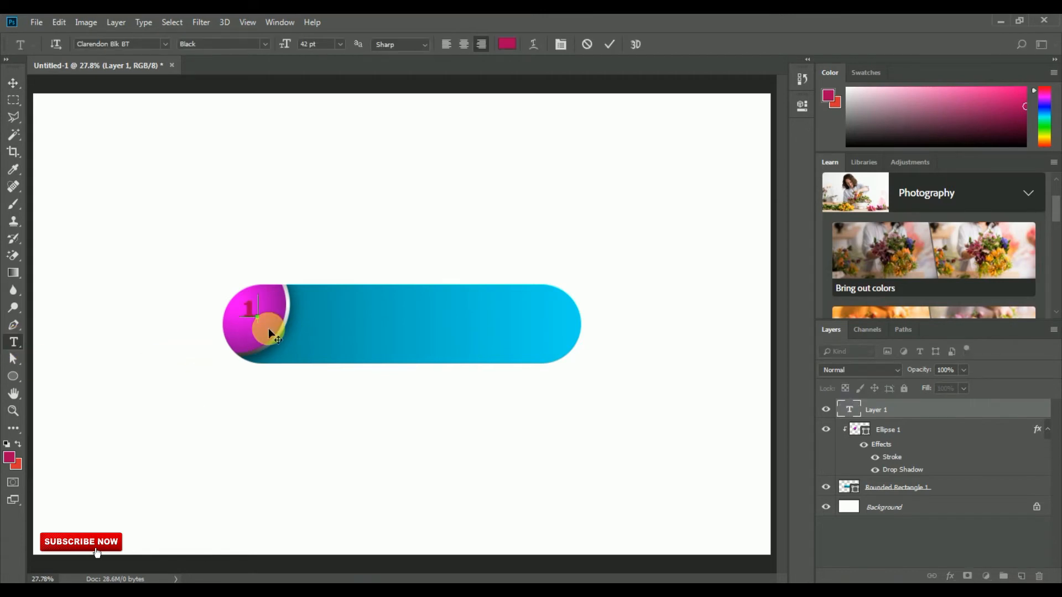
pyautogui.click(14, 83)
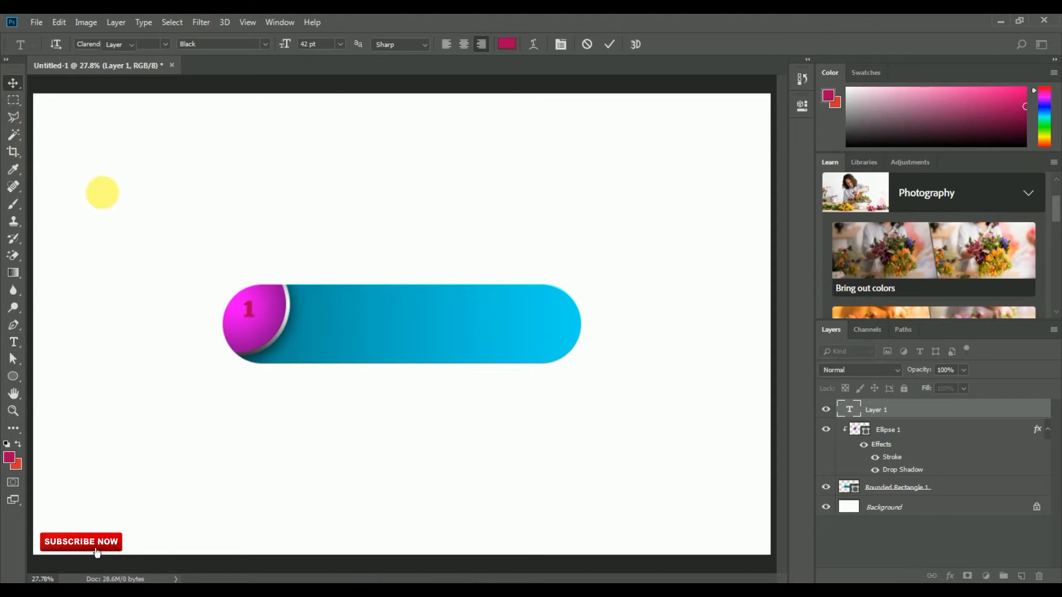
# Move the "1" toward the middle of the magenta circle and scale it up to about 189%
pyautogui.click(247, 304)
pyautogui.moveTo(249, 307); pyautogui.dragTo(257, 318)
pyautogui.click(151, 44)
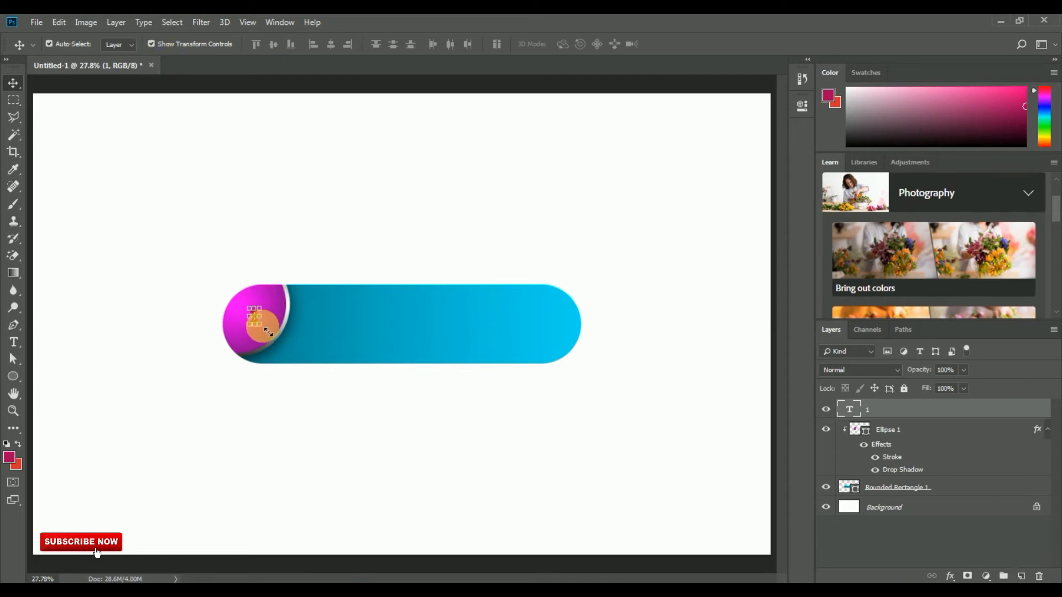
pyautogui.moveTo(268, 331); pyautogui.dragTo(284, 339)
pyautogui.click(582, 46)
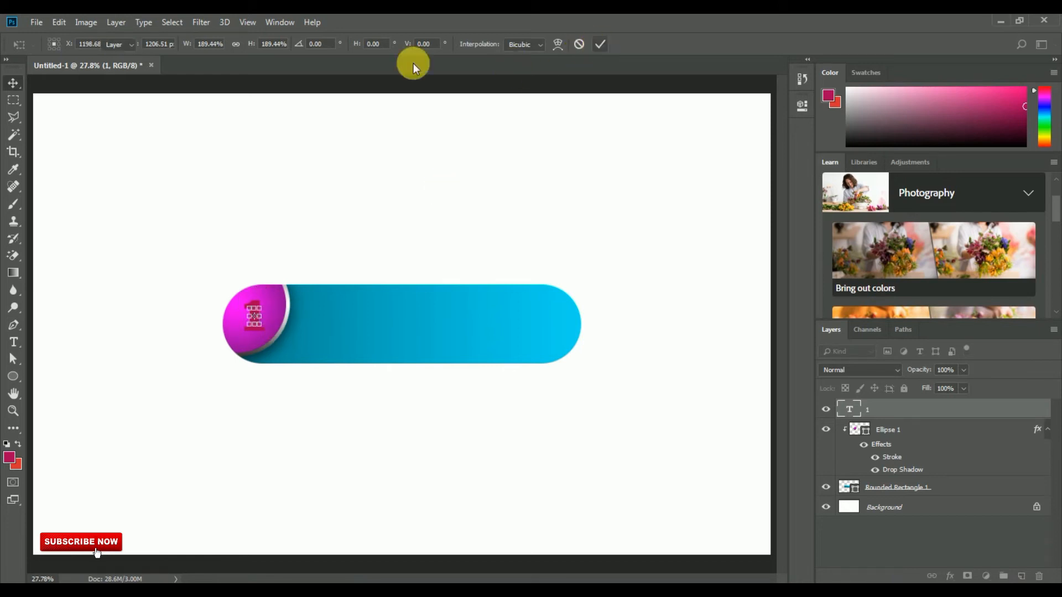
pyautogui.click(151, 44)
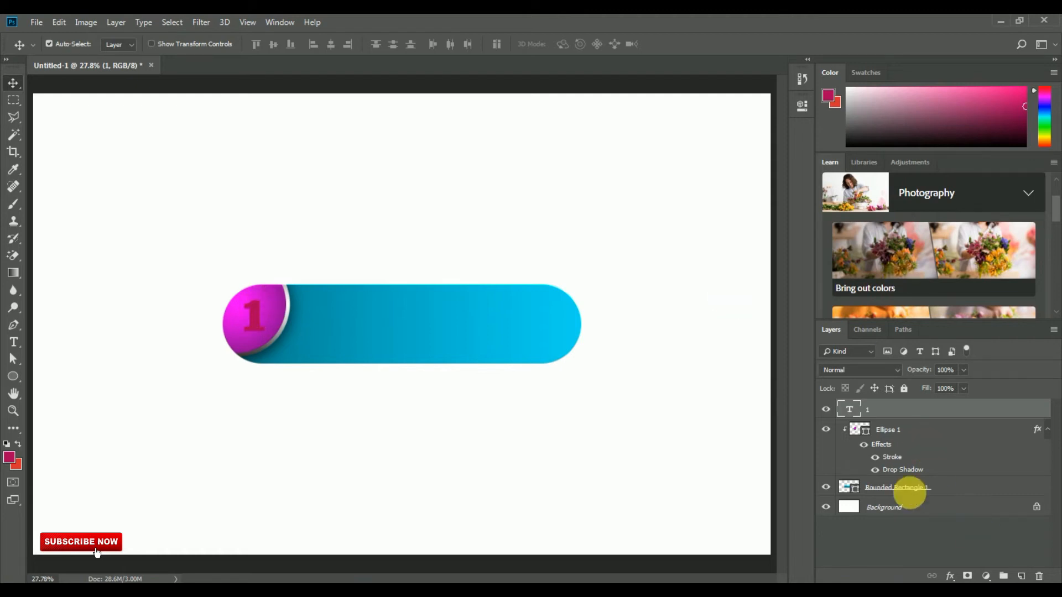
# Apply a white (ffffff) Color Overlay to the "1" and nudge the number slightly on the circle
pyautogui.click(949, 577)
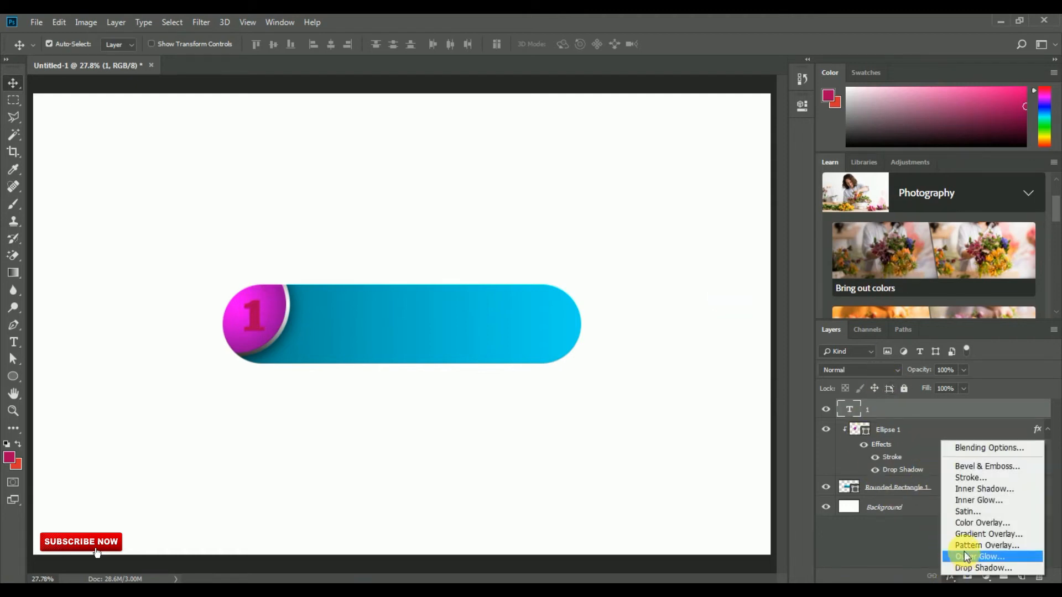
pyautogui.click(979, 523)
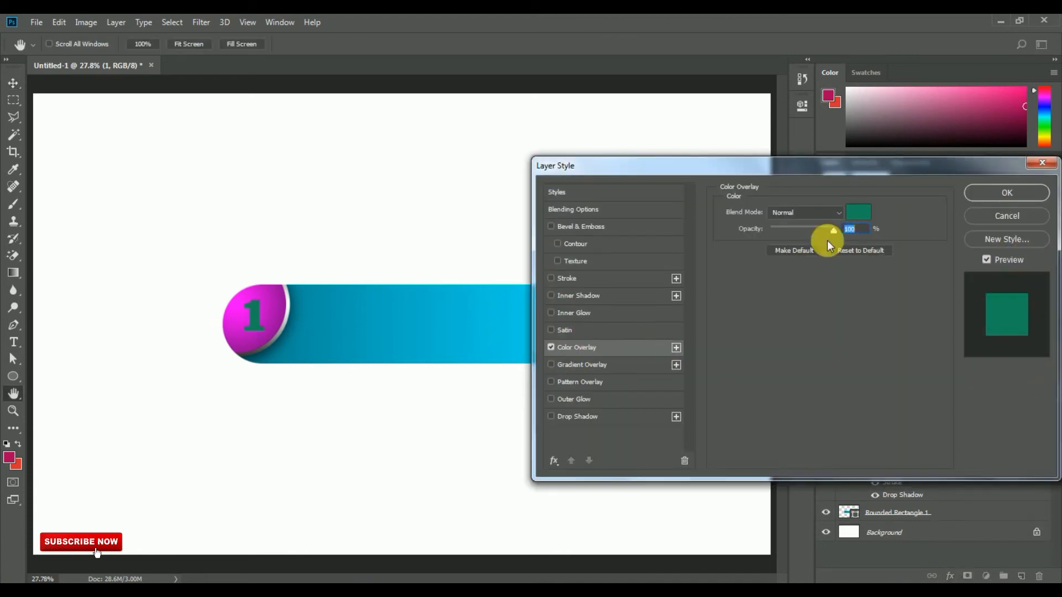
pyautogui.click(850, 214)
pyautogui.click(668, 358)
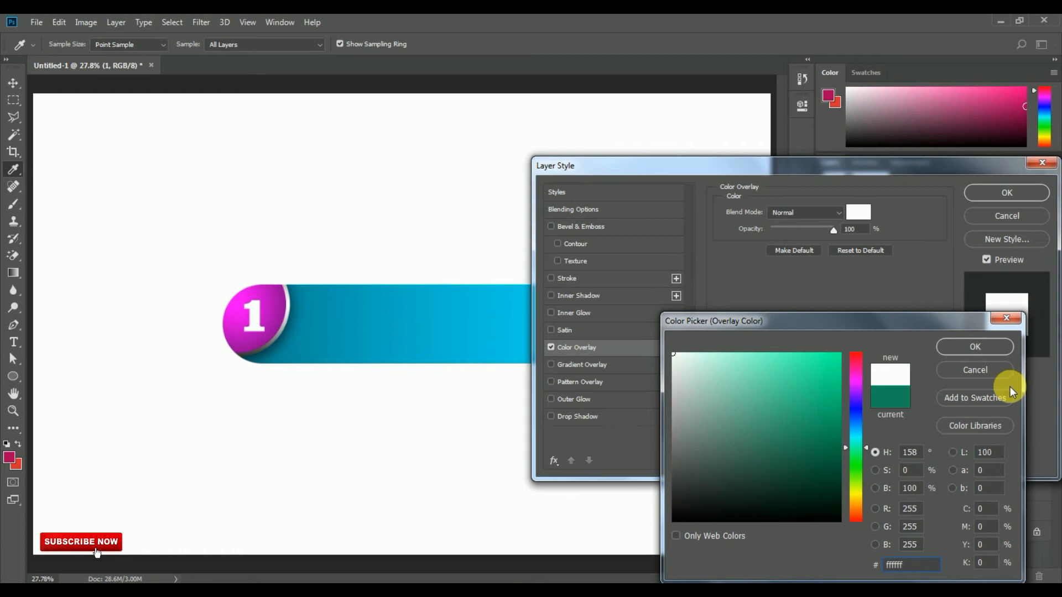
pyautogui.click(996, 349)
pyautogui.click(1011, 192)
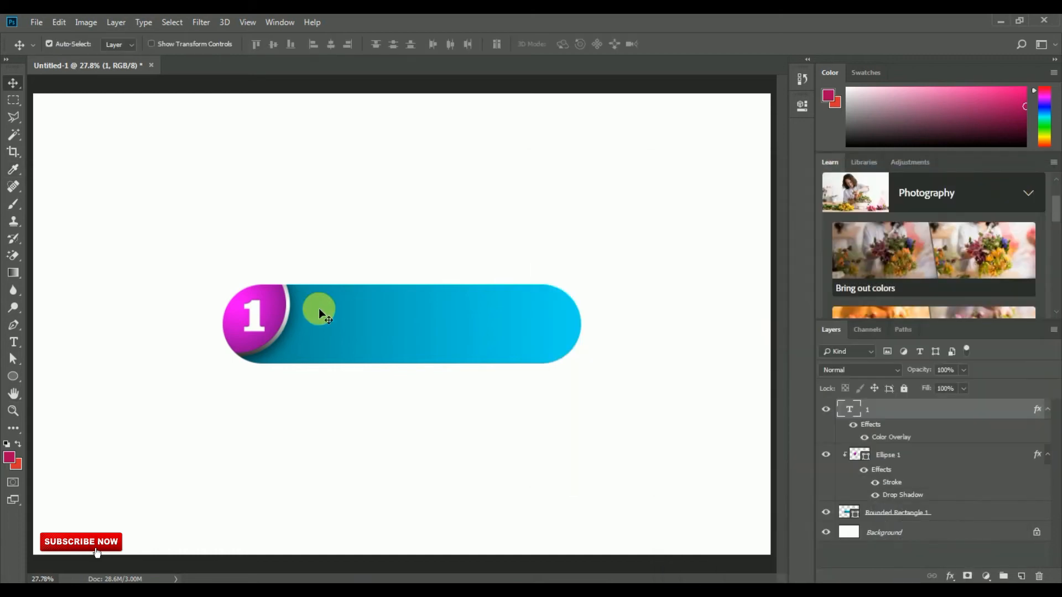
pyautogui.moveTo(255, 304); pyautogui.dragTo(256, 313)
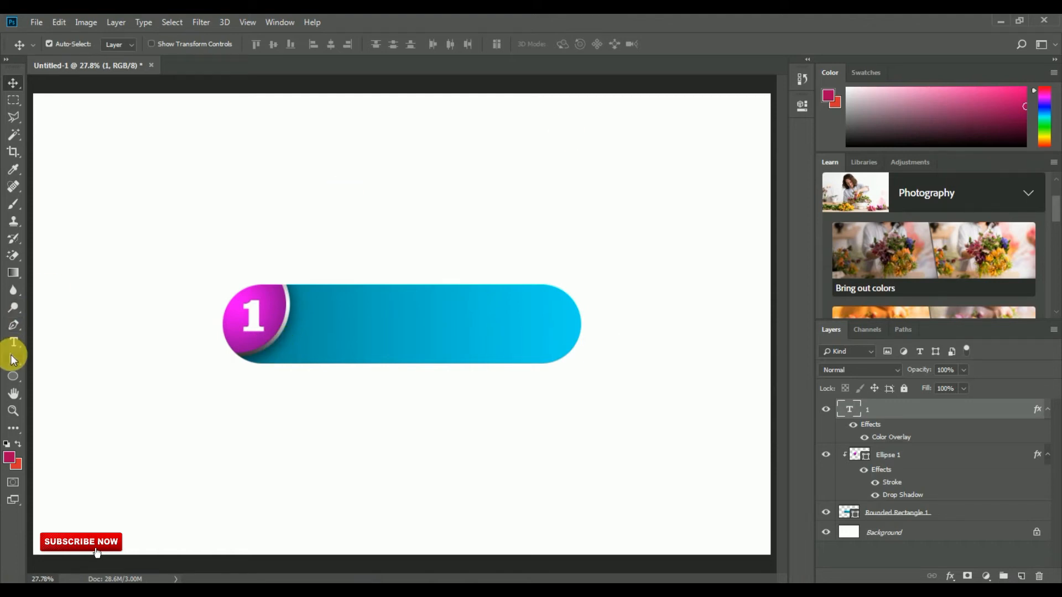
# On a new layer just above the blue pill, draw a clipped rounded rectangle strip about 1780 by 55 px along the pill's lower part
pyautogui.click(14, 377)
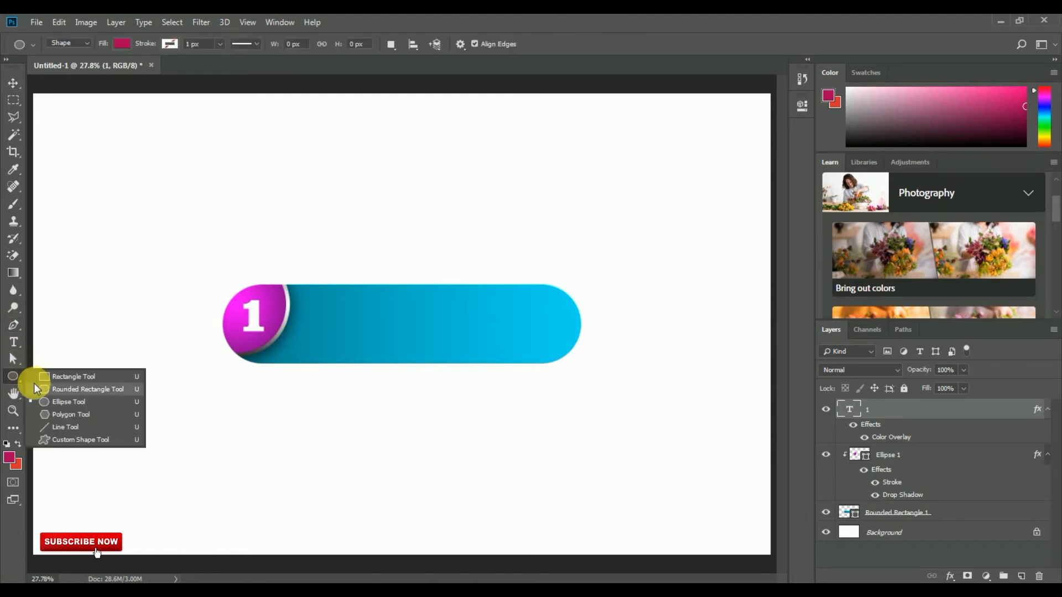
pyautogui.click(68, 389)
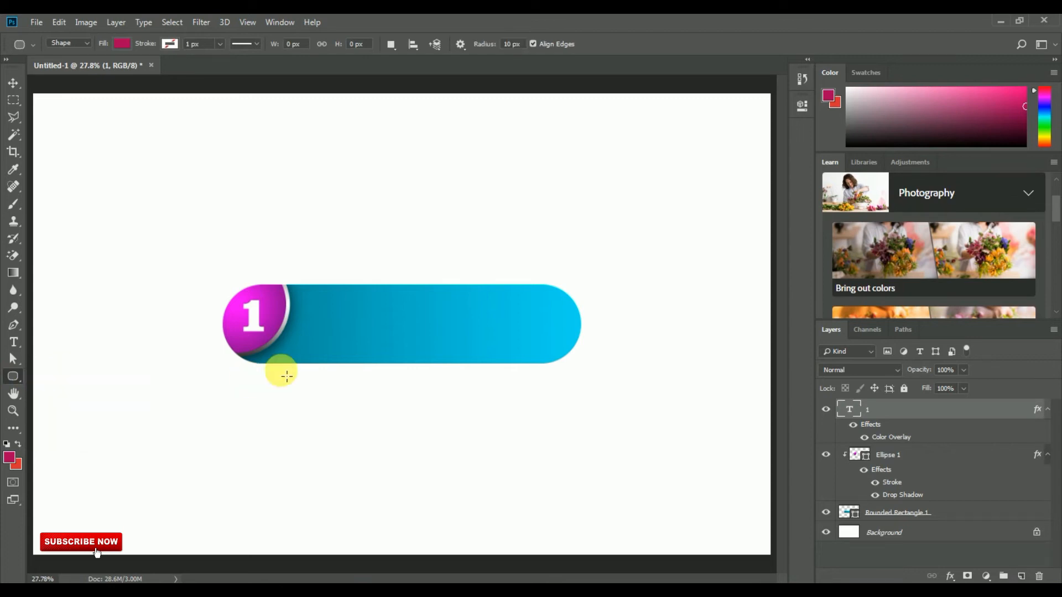
pyautogui.click(932, 455)
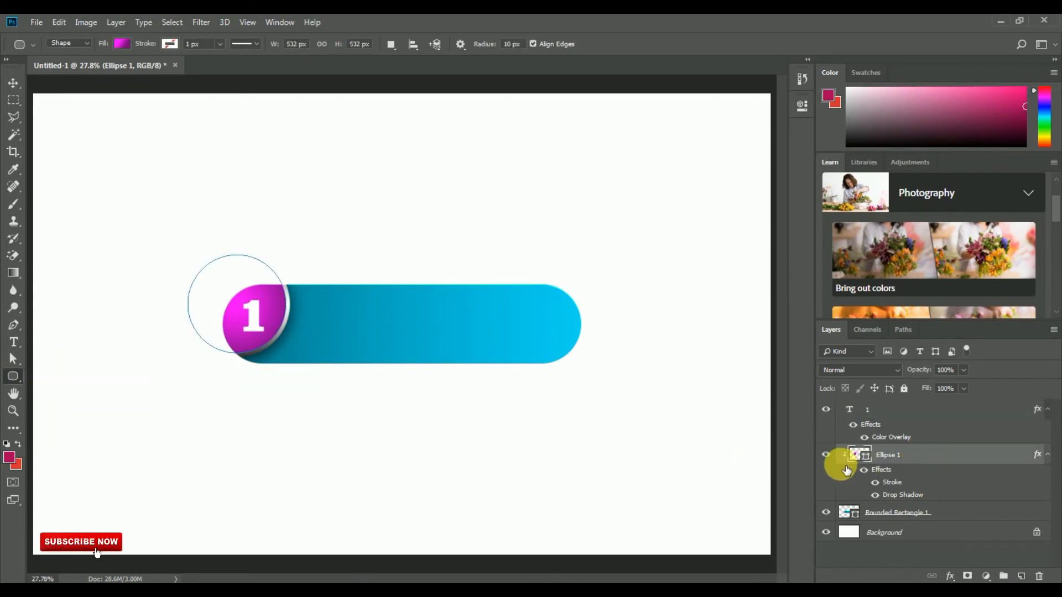
pyautogui.click(913, 512)
pyautogui.click(826, 513)
pyautogui.click(825, 512)
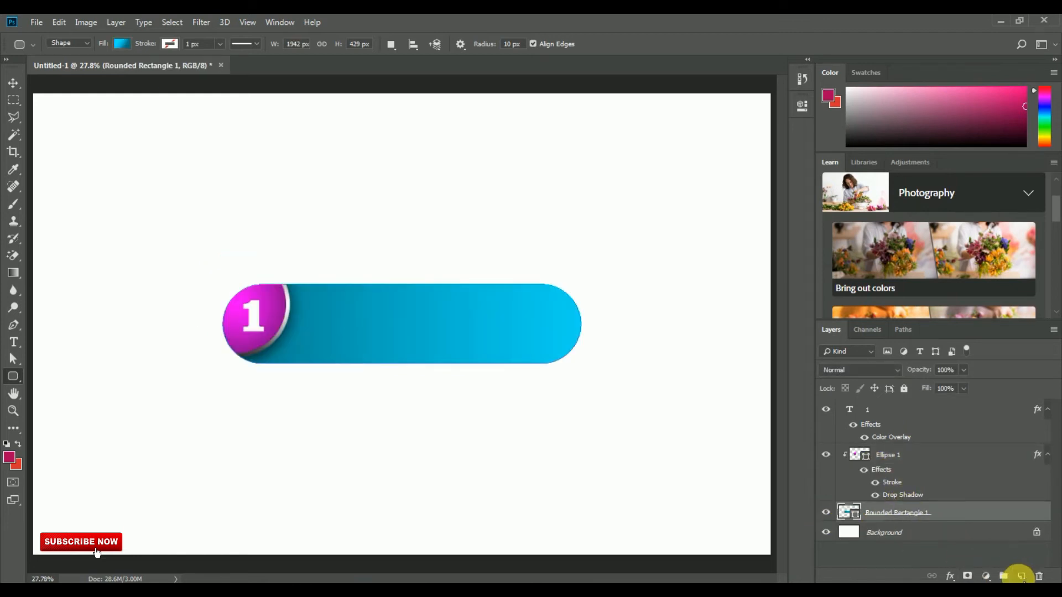
pyautogui.click(1021, 576)
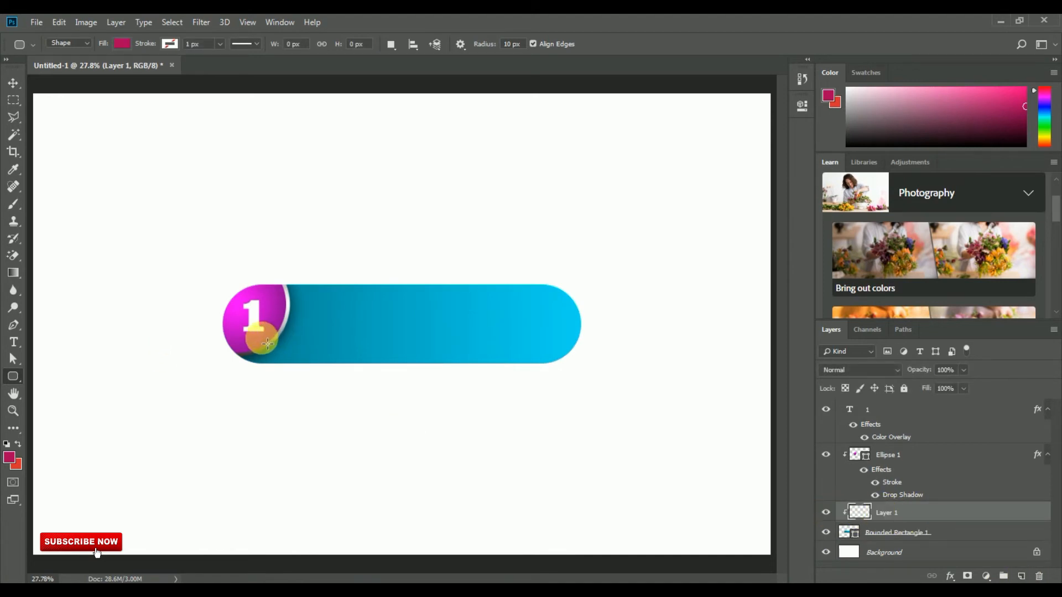
pyautogui.moveTo(261, 347); pyautogui.dragTo(588, 356)
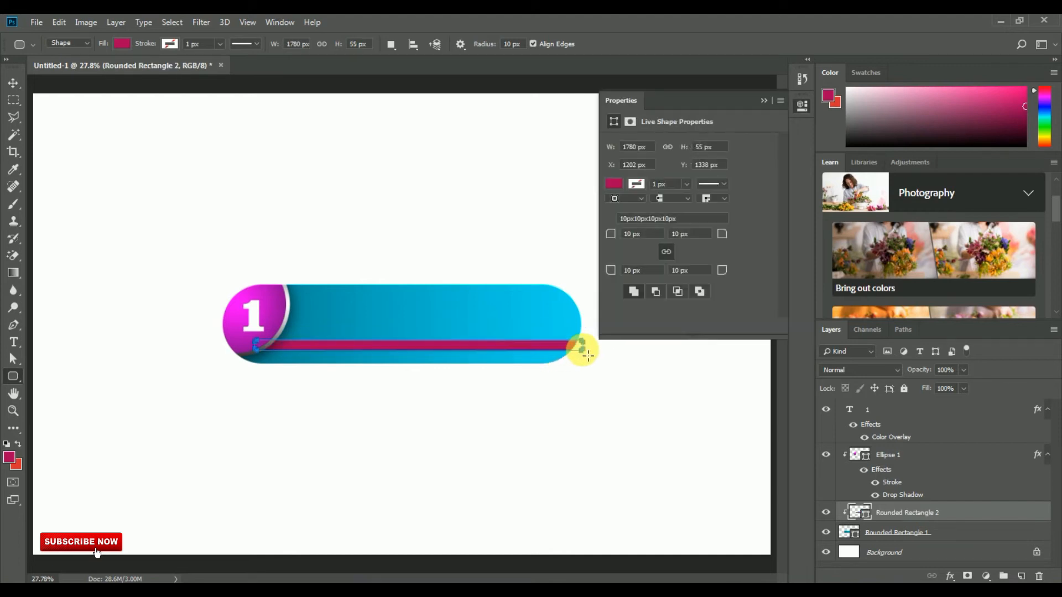
pyautogui.click(763, 100)
pyautogui.click(122, 45)
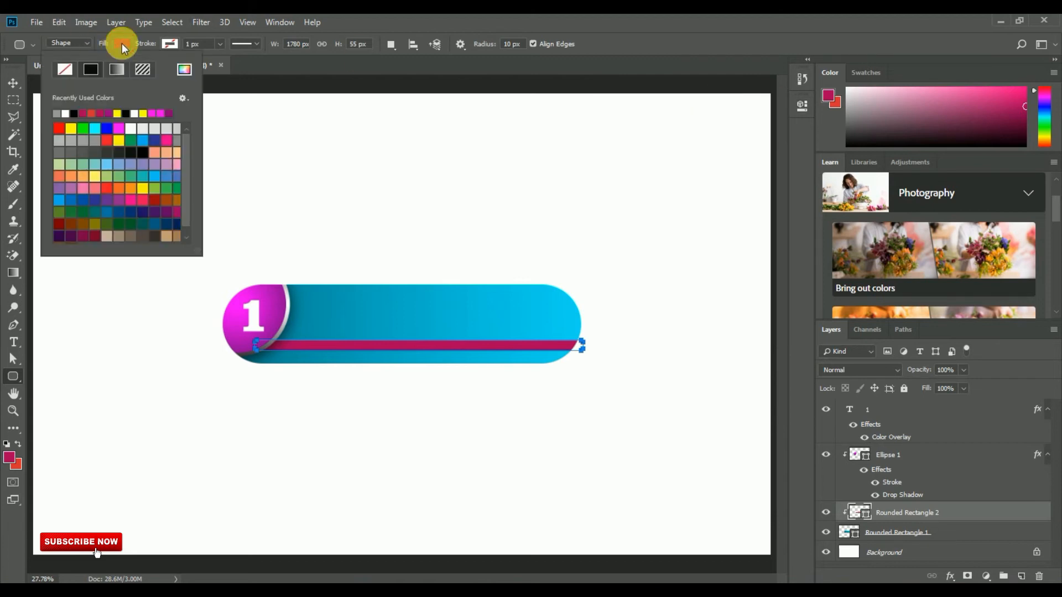
pyautogui.click(21, 82)
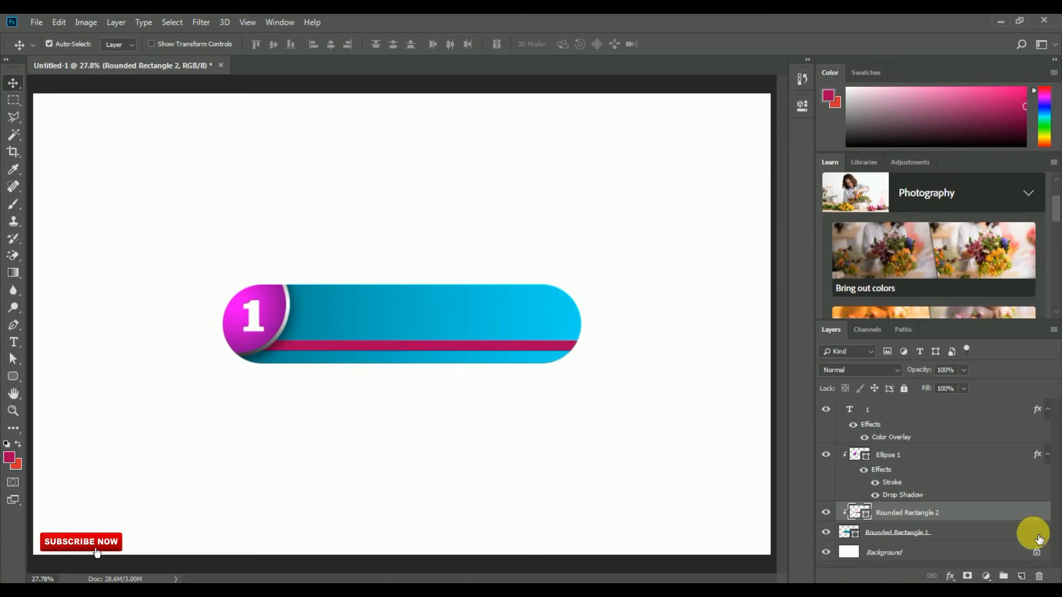
# Add a Gradient Overlay to the accent strip, using beb234 for the gradient's end stop
pyautogui.click(951, 577)
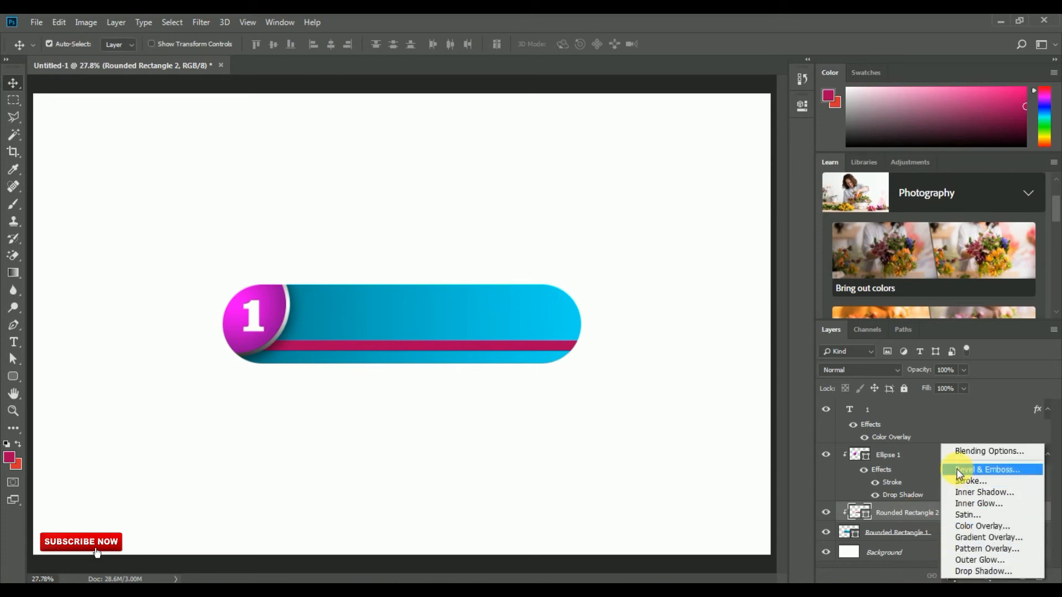
pyautogui.click(967, 452)
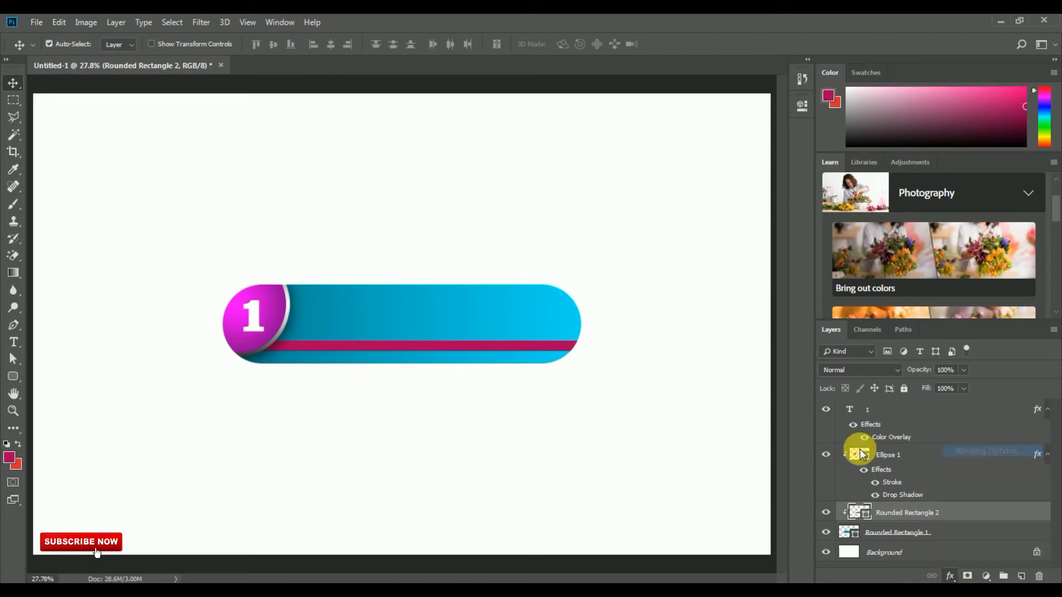
pyautogui.moveTo(614, 173); pyautogui.dragTo(653, 173)
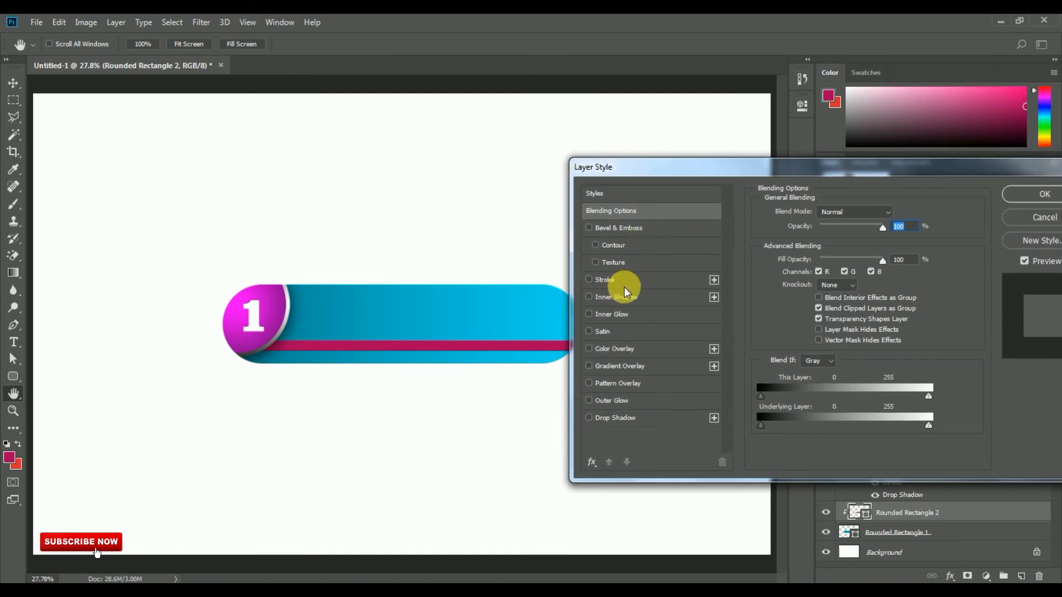
pyautogui.click(614, 366)
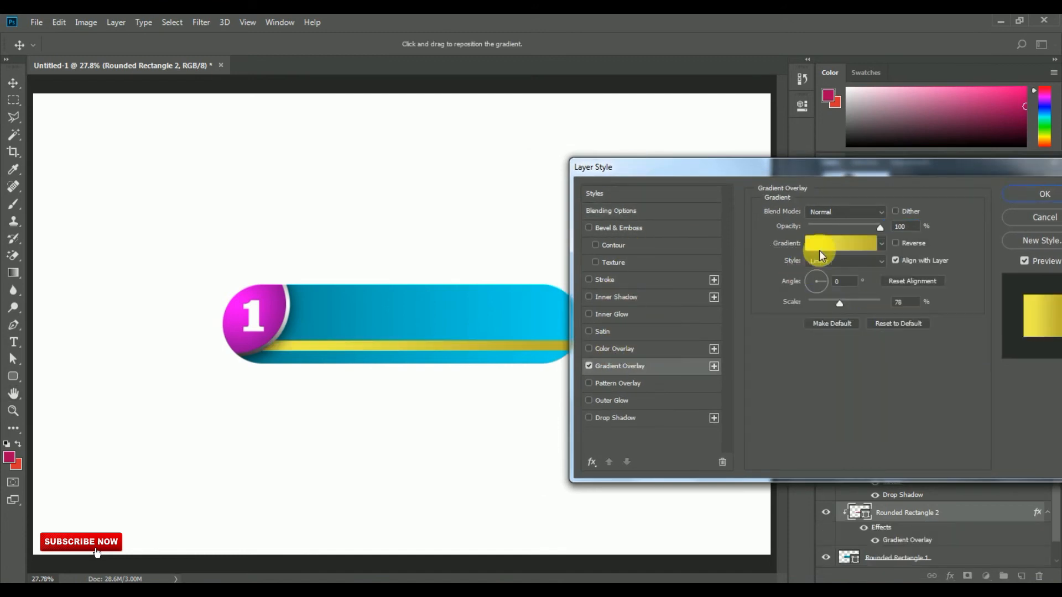
pyautogui.click(841, 244)
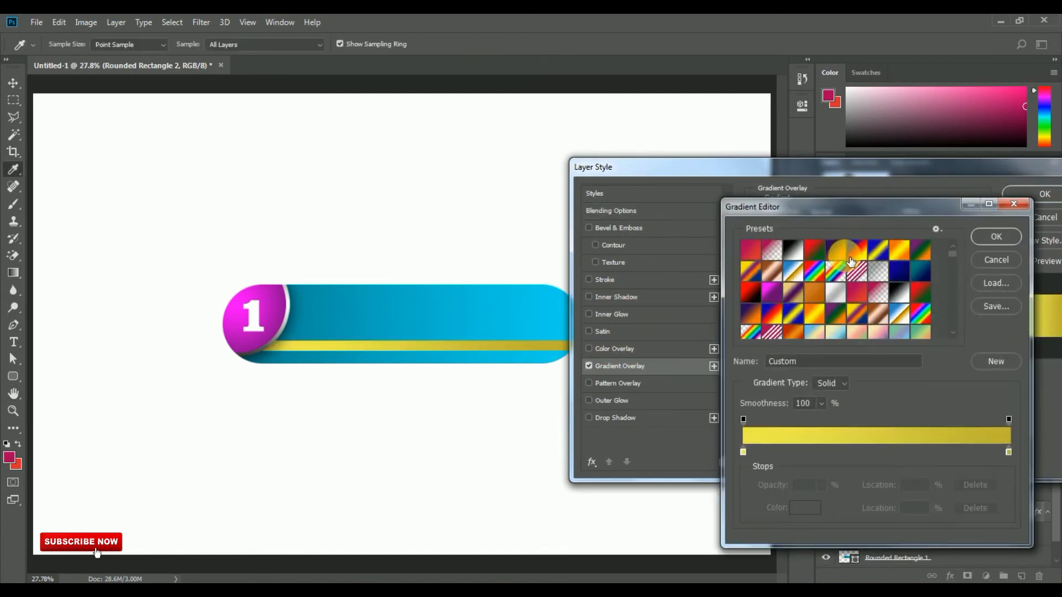
pyautogui.click(1008, 451)
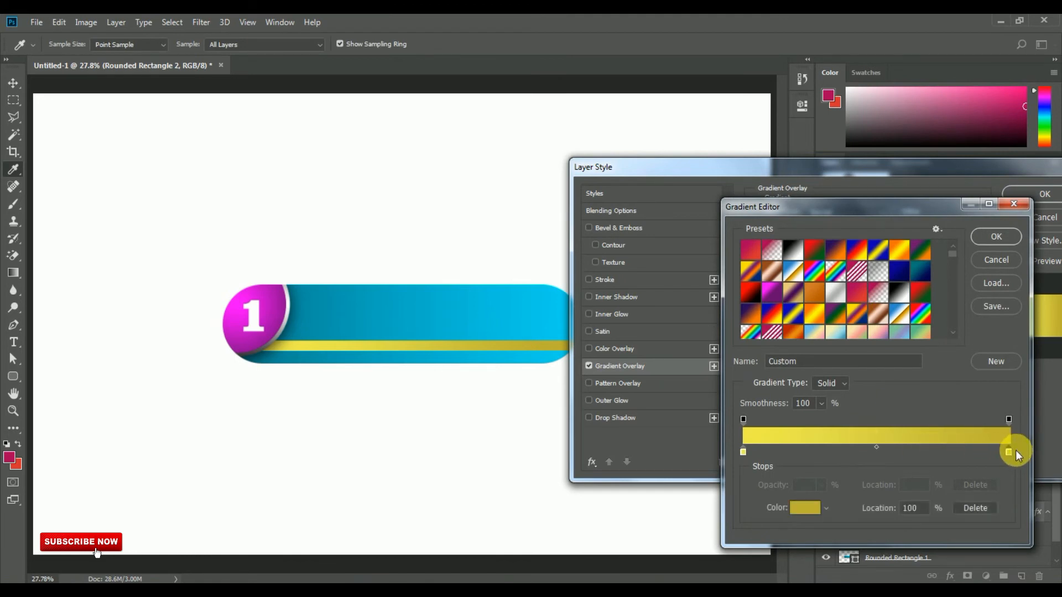
pyautogui.click(807, 509)
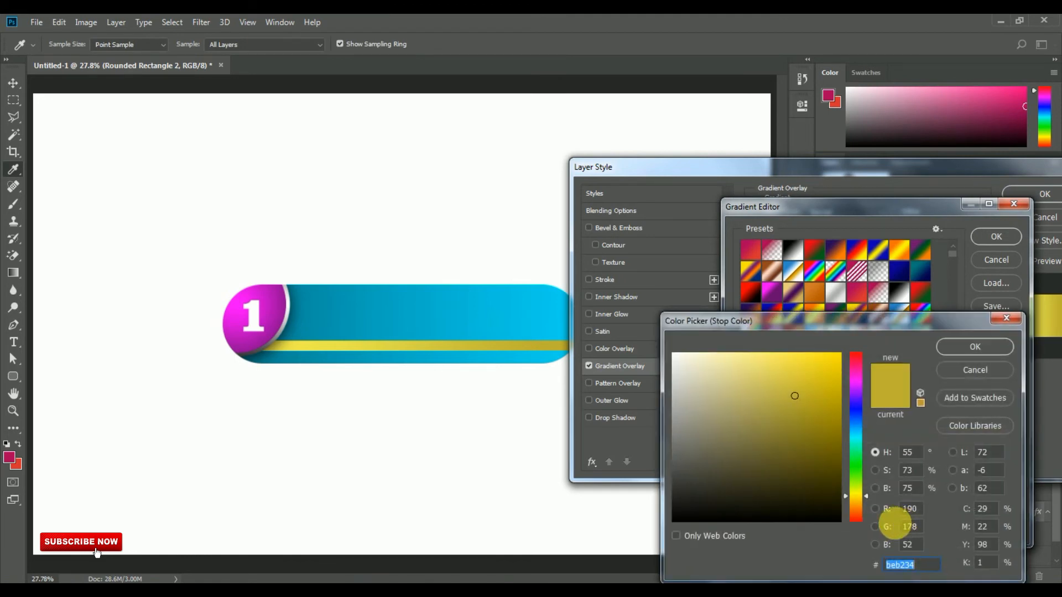
pyautogui.click(927, 567)
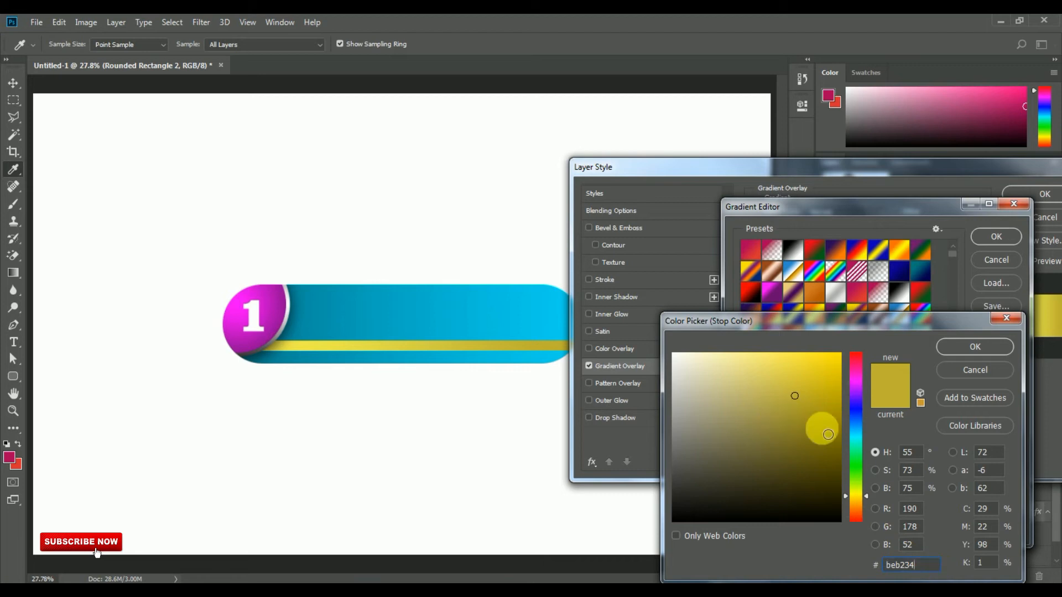
pyautogui.moveTo(868, 323); pyautogui.dragTo(571, 181)
pyautogui.click(624, 429)
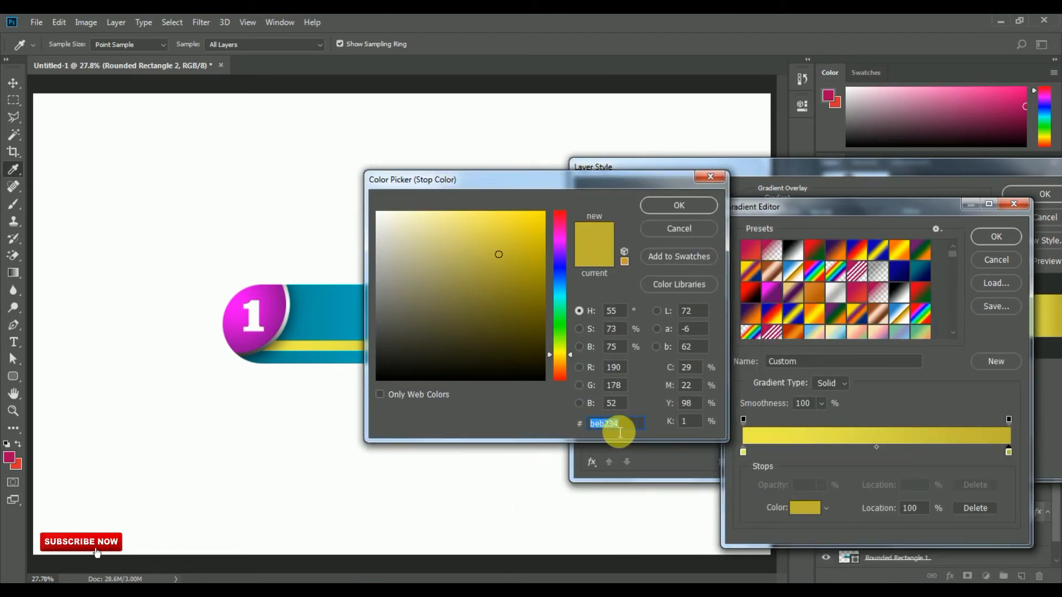
pyautogui.click(679, 205)
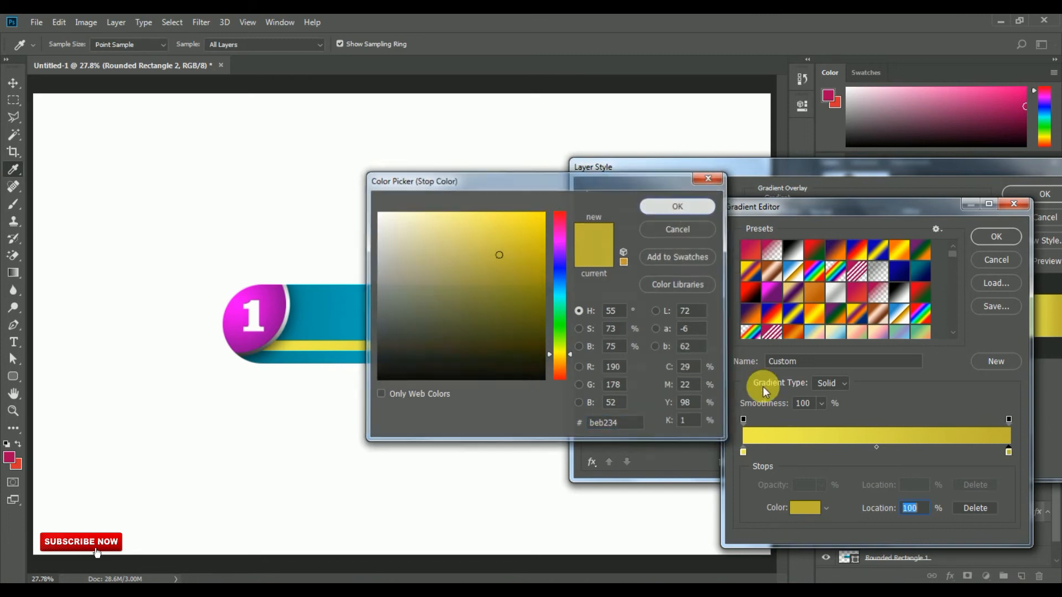
# Set the strip gradient's start stop to ecac00 and the overlay scale to 138%
pyautogui.click(744, 453)
pyautogui.click(805, 508)
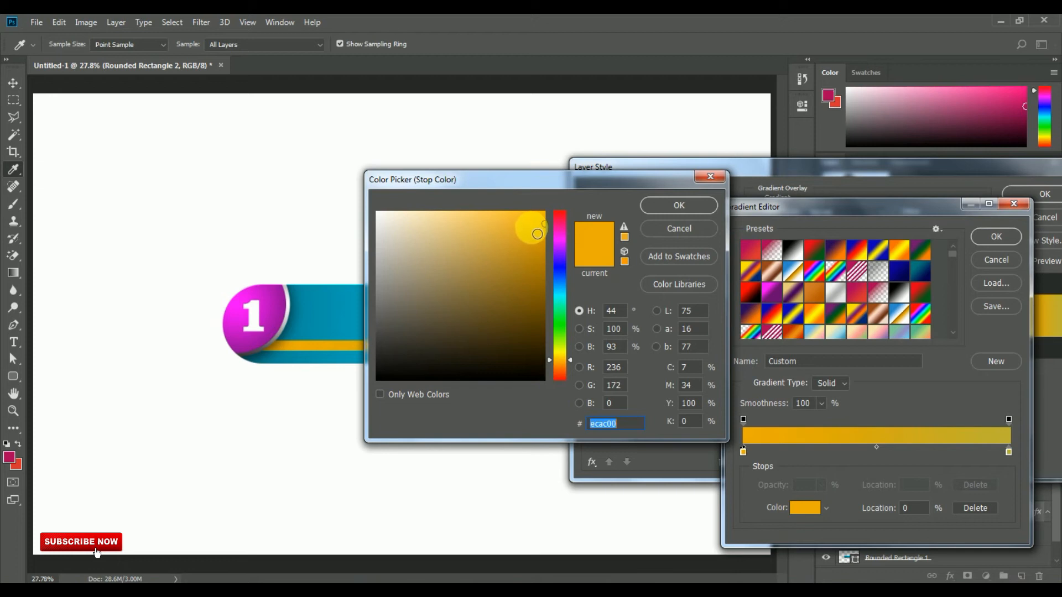
pyautogui.click(679, 205)
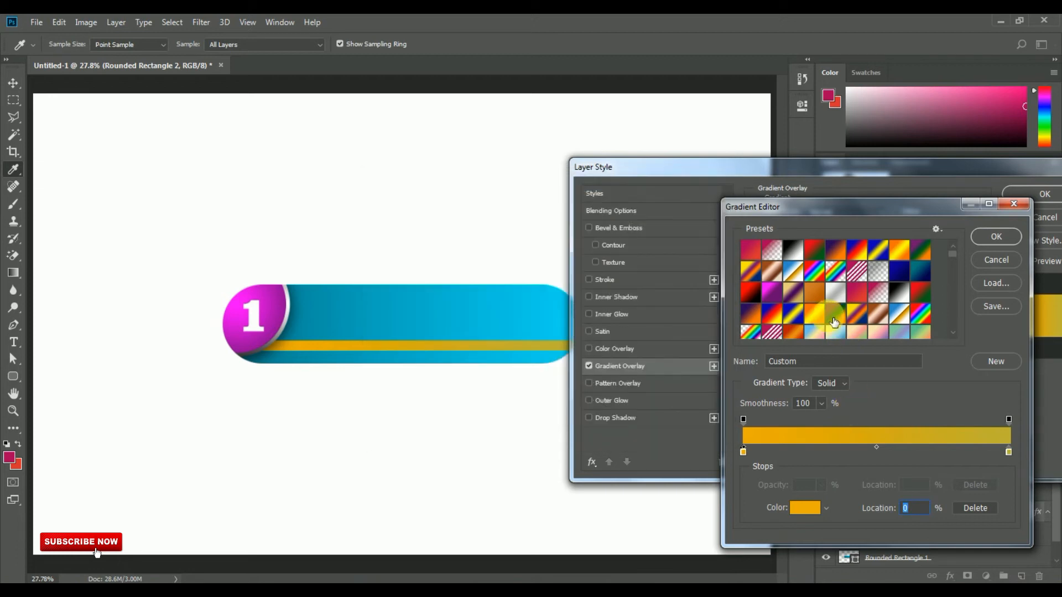
pyautogui.click(996, 237)
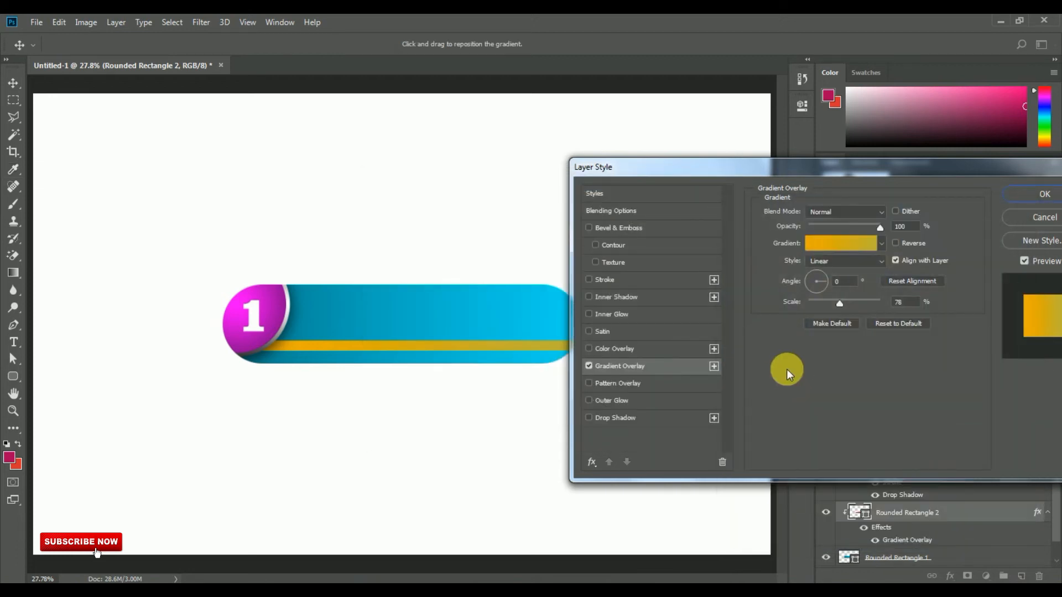
pyautogui.moveTo(840, 303); pyautogui.dragTo(831, 303)
pyautogui.moveTo(882, 307); pyautogui.dragTo(874, 307)
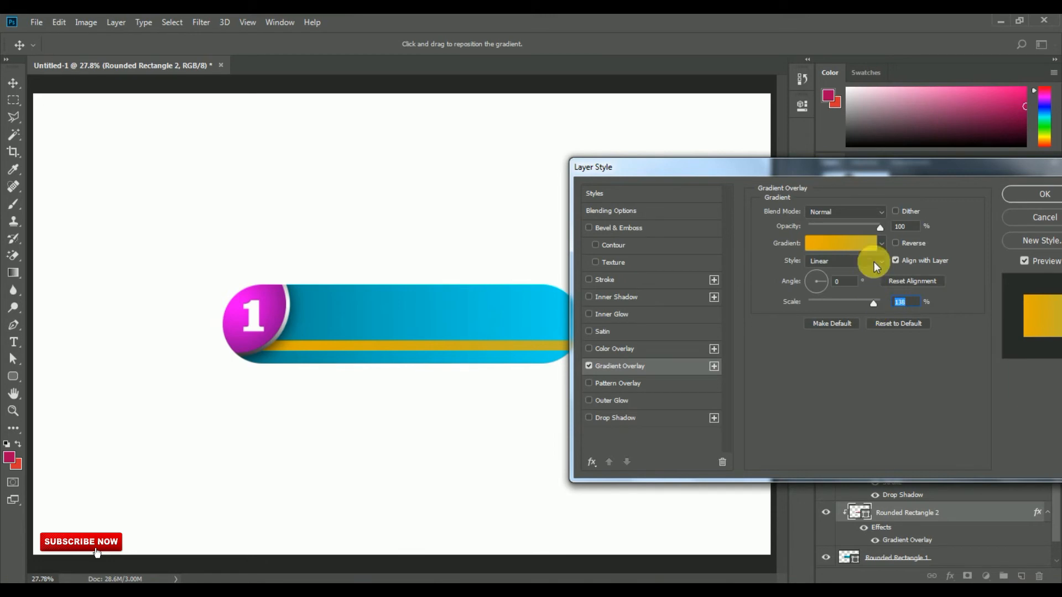
# Add a Drop Shadow to the accent strip with 17 px distance, 0% spread and about 27 px size
pyautogui.click(615, 417)
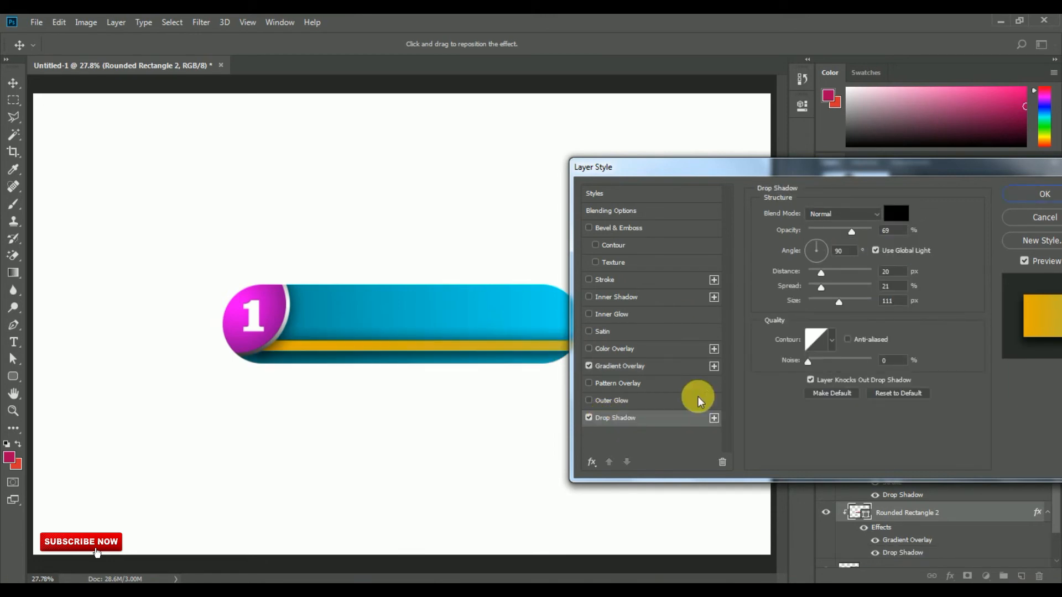
pyautogui.moveTo(840, 302); pyautogui.dragTo(813, 308)
pyautogui.moveTo(821, 272); pyautogui.dragTo(831, 306)
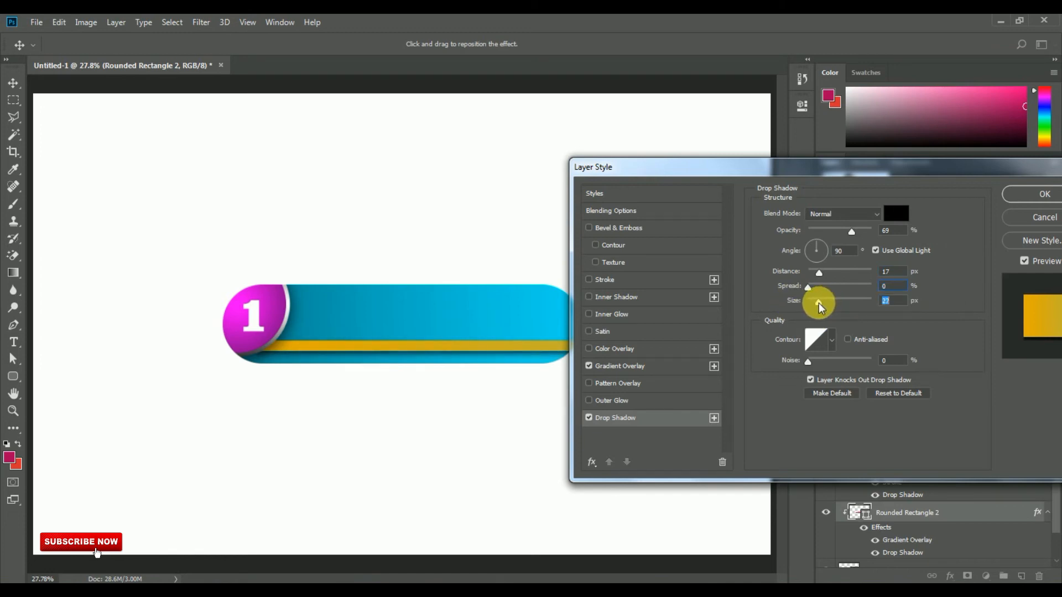
pyautogui.click(1015, 192)
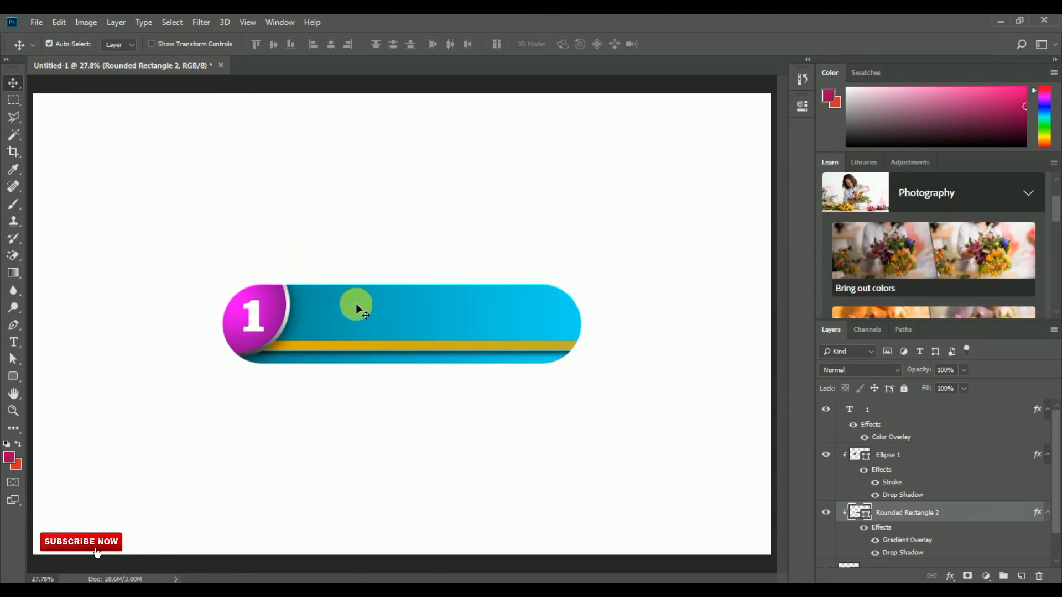
# Draw an empty text box above the pill and move its text layer to the top of the layer stack
pyautogui.press('t')
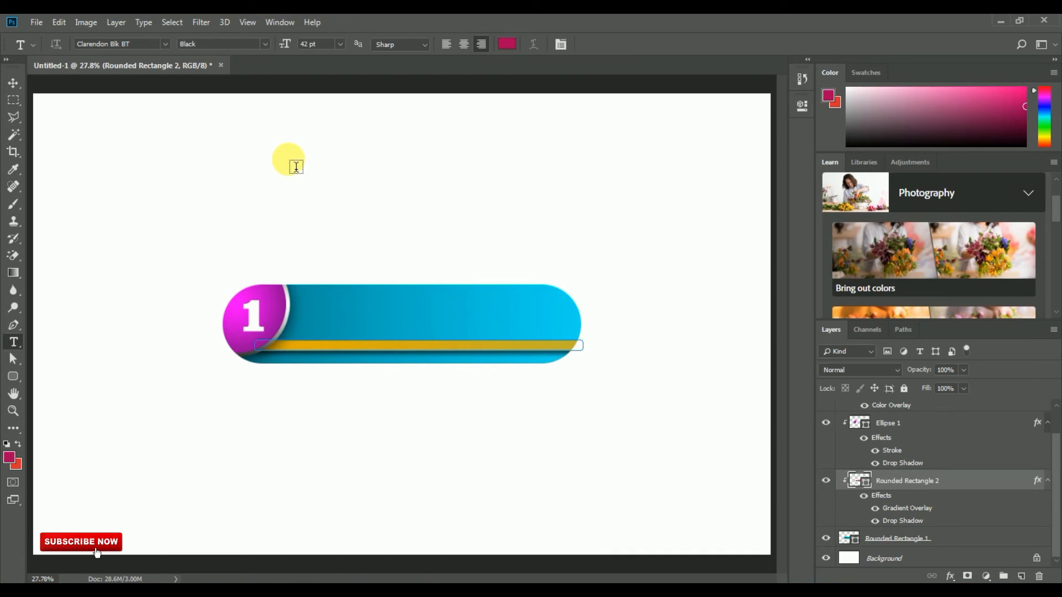
pyautogui.moveTo(295, 167); pyautogui.dragTo(605, 228)
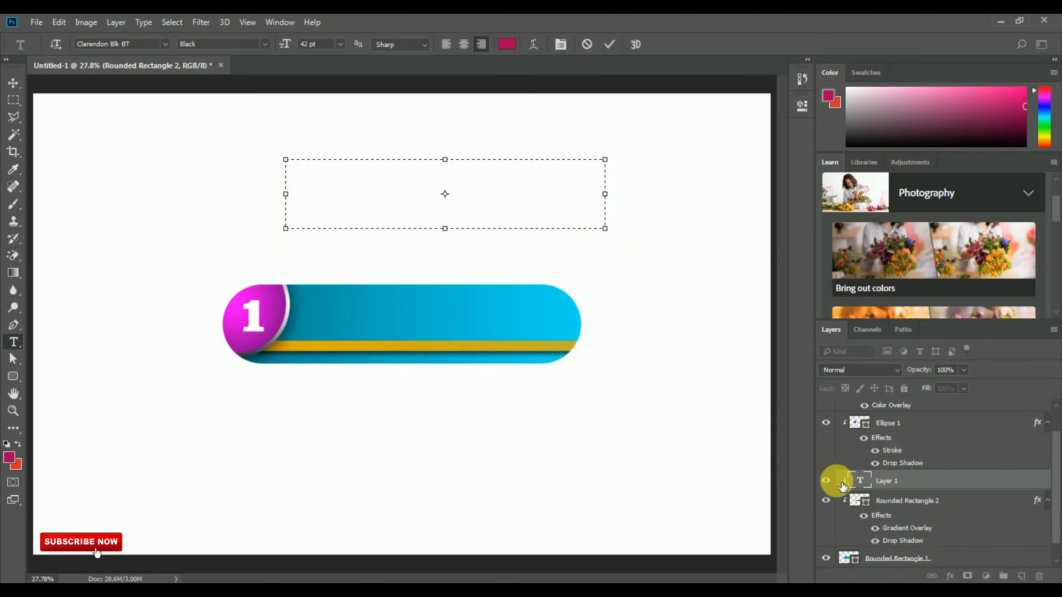
pyautogui.moveTo(1057, 461); pyautogui.dragTo(1012, 462)
pyautogui.click(834, 511)
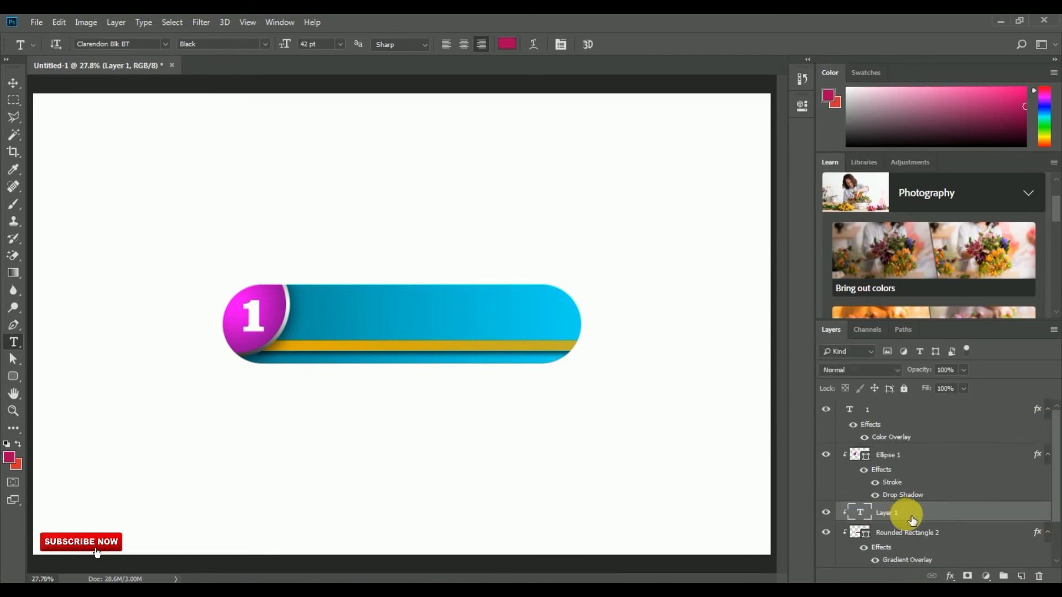
pyautogui.moveTo(919, 517); pyautogui.dragTo(914, 408)
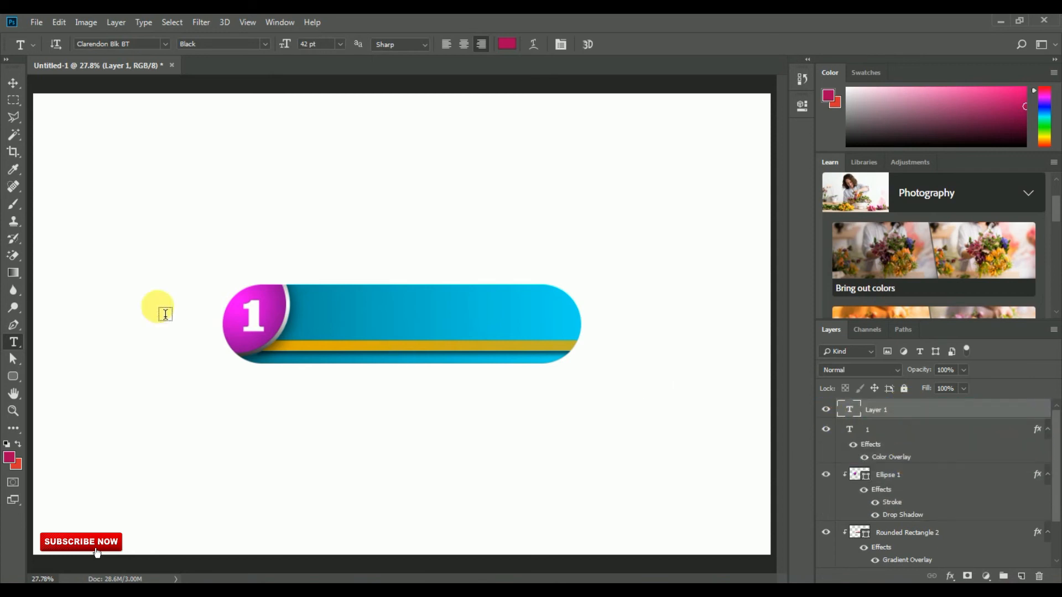
# Draw a second text box above the pill and paste the "On the Insert tab, the galleries include" paragraph into it at 18 pt
pyautogui.moveTo(264, 166); pyautogui.dragTo(581, 228)
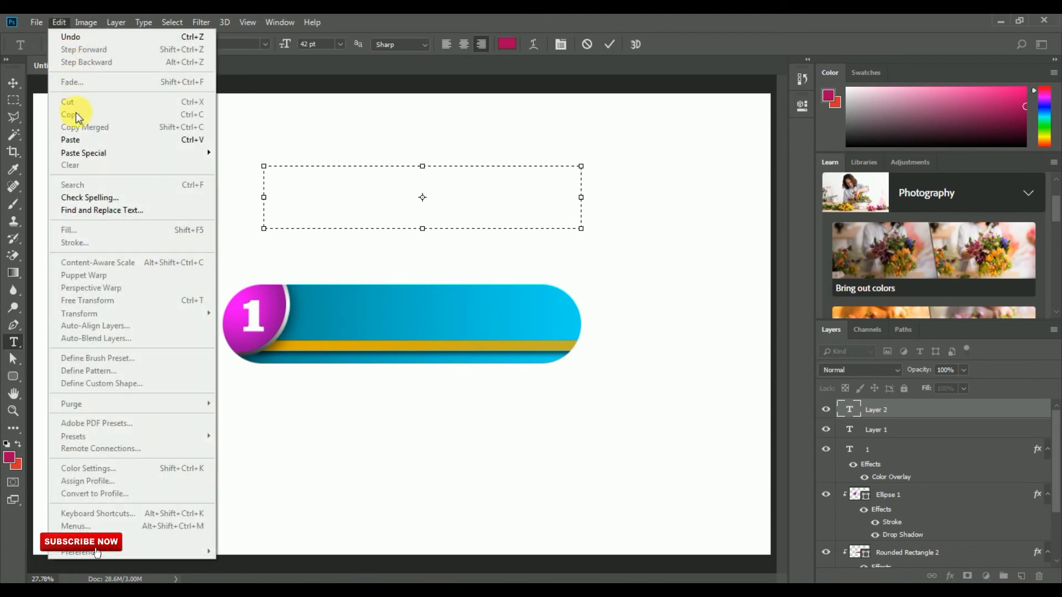
pyautogui.click(75, 139)
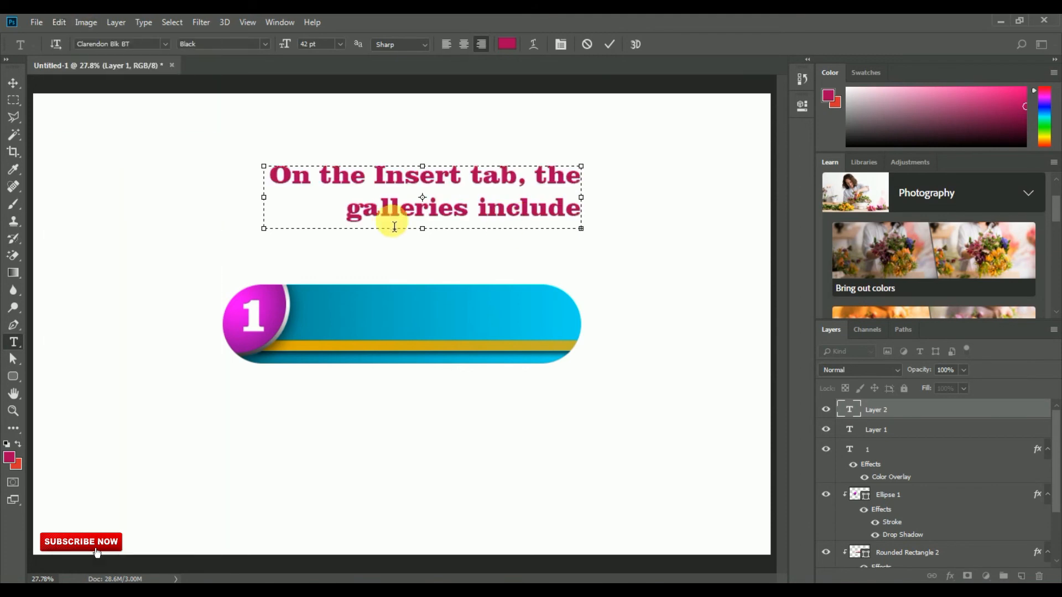
pyautogui.moveTo(273, 182); pyautogui.dragTo(567, 212)
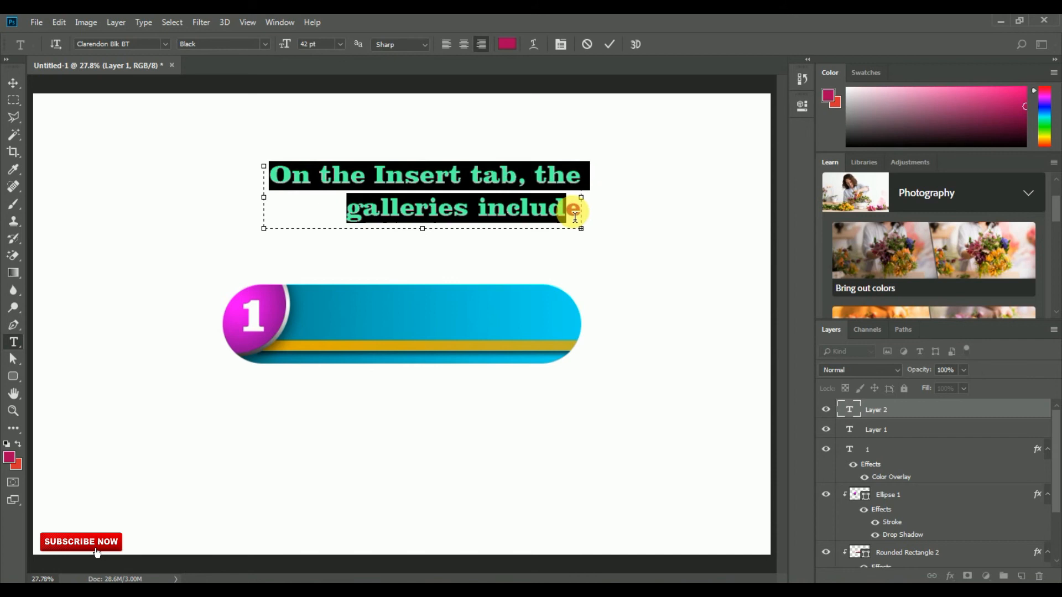
pyautogui.click(345, 210)
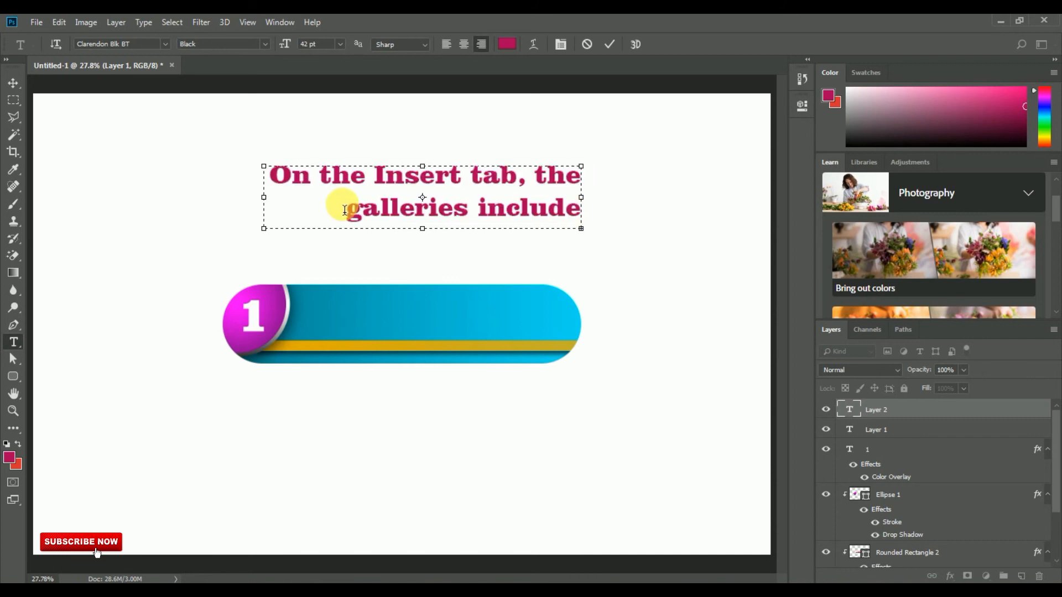
pyautogui.hotkey('ctrl', 'a')
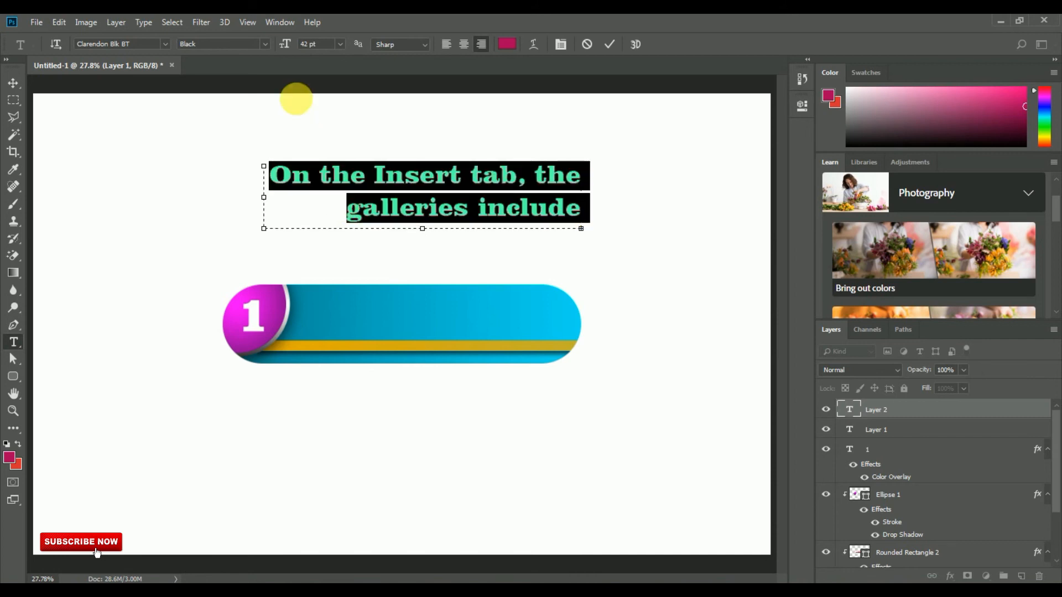
pyautogui.moveTo(287, 47)
pyautogui.mouseDown()
pyautogui.moveTo(271, 44)
pyautogui.moveTo(270, 53)
pyautogui.moveTo(274, 44)
pyautogui.mouseUp()
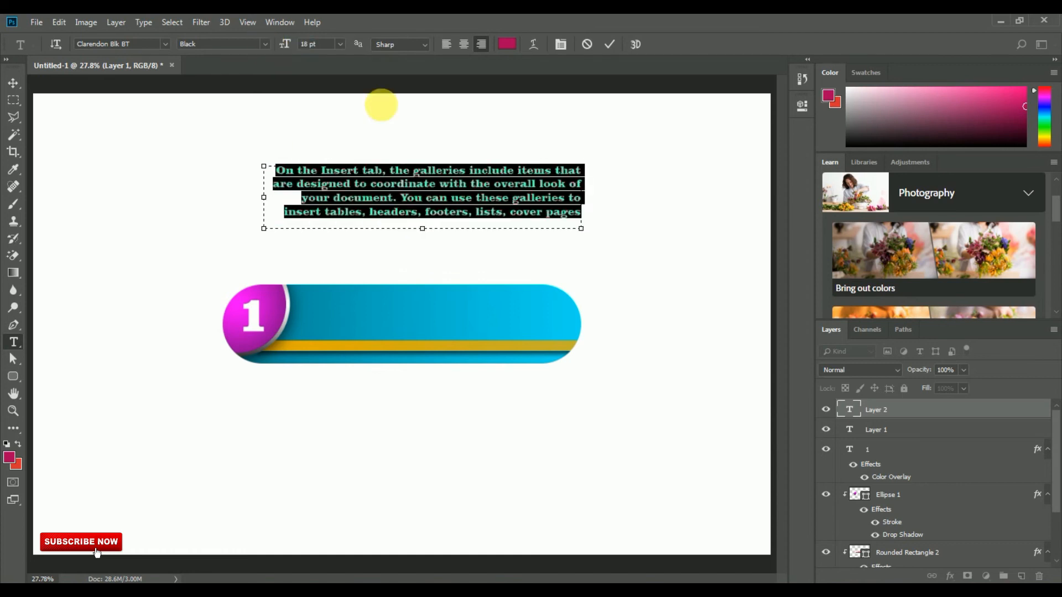
pyautogui.click(610, 44)
# Move the paragraph onto the blue pill and scale it down to about 76%
pyautogui.click(13, 84)
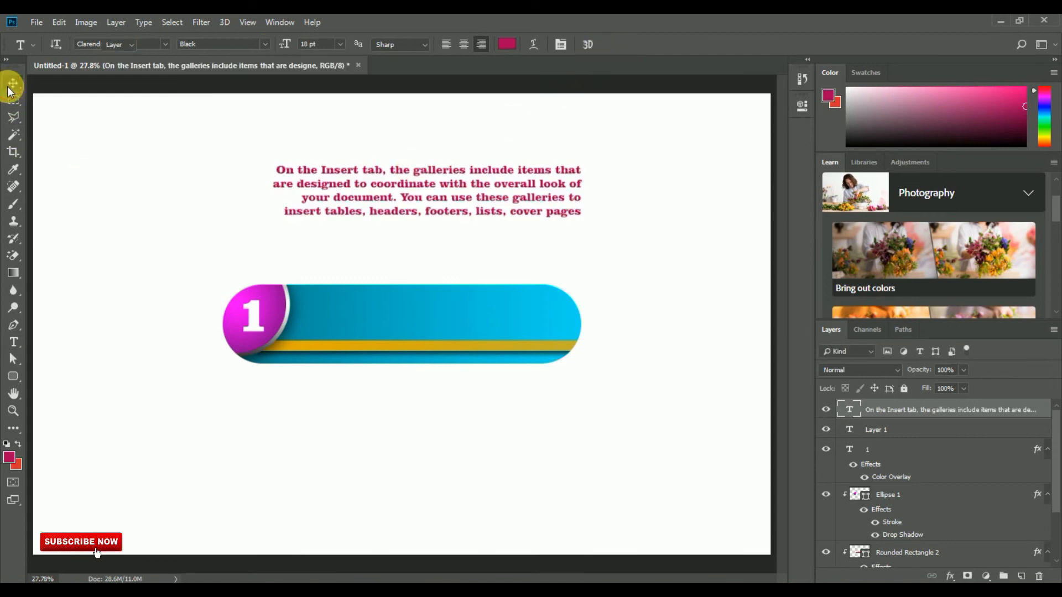
pyautogui.moveTo(456, 188); pyautogui.dragTo(451, 312)
pyautogui.click(151, 43)
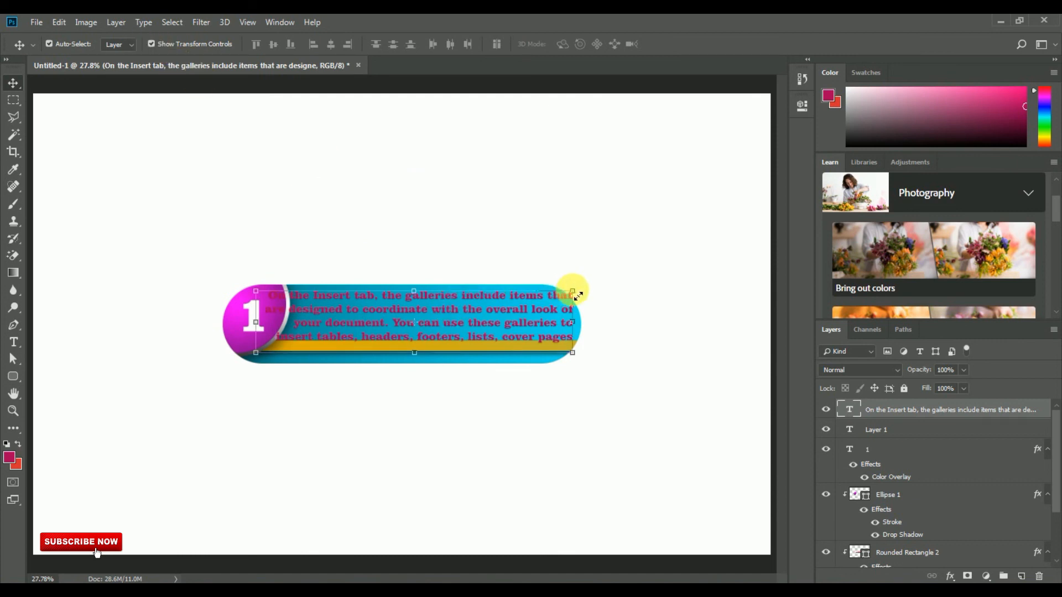
pyautogui.moveTo(578, 296); pyautogui.dragTo(538, 315)
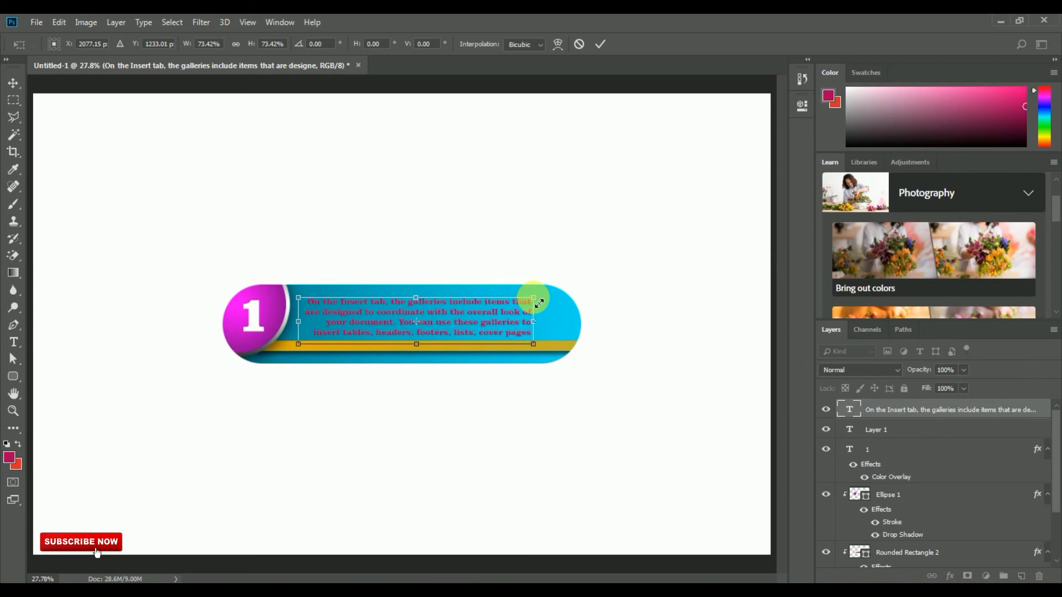
pyautogui.moveTo(540, 303); pyautogui.dragTo(543, 299)
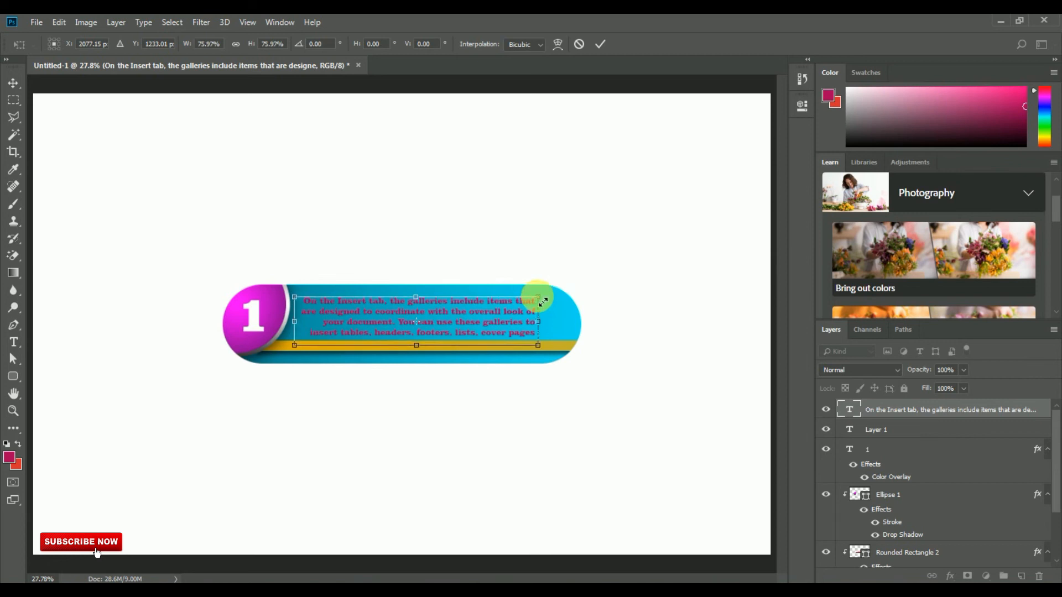
pyautogui.click(605, 51)
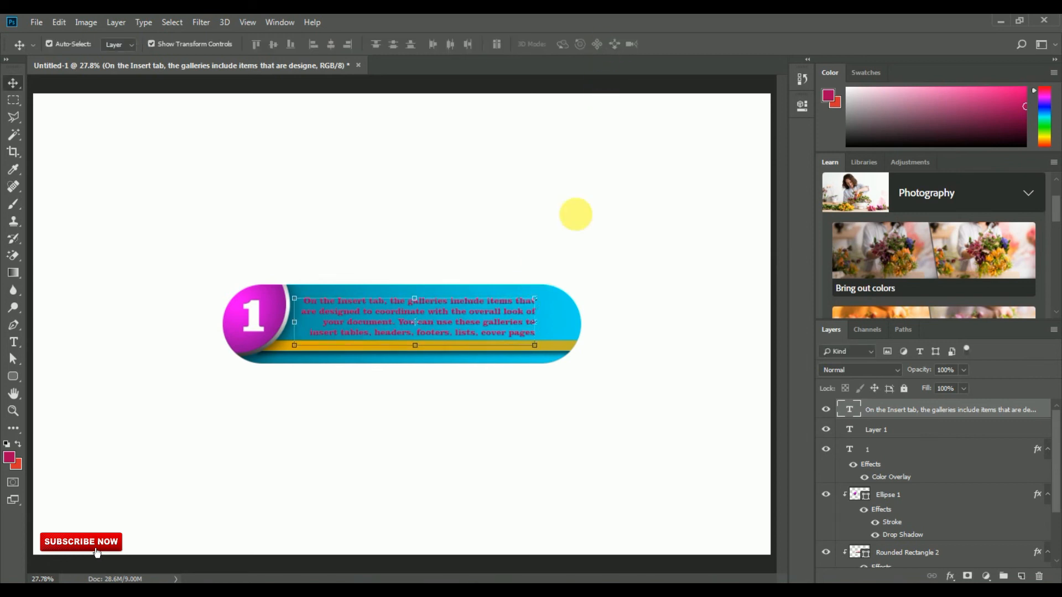
# Turn off the transform controls and nudge the paragraph slightly to the right on the pill
pyautogui.click(151, 44)
pyautogui.click(151, 45)
pyautogui.click(418, 308)
pyautogui.moveTo(412, 301); pyautogui.dragTo(417, 304)
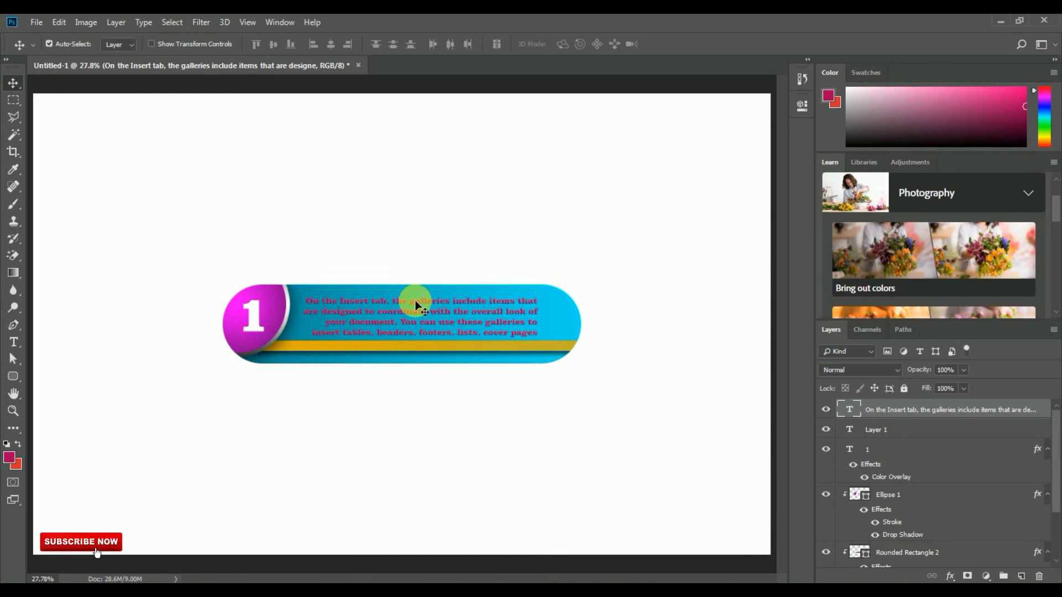
# Delete the word gaps between "that" and "are" and "of" and "your", remove "to" before "insert", and nudge the paragraph slightly up and left
pyautogui.click(13, 342)
pyautogui.click(327, 331)
pyautogui.click(351, 350)
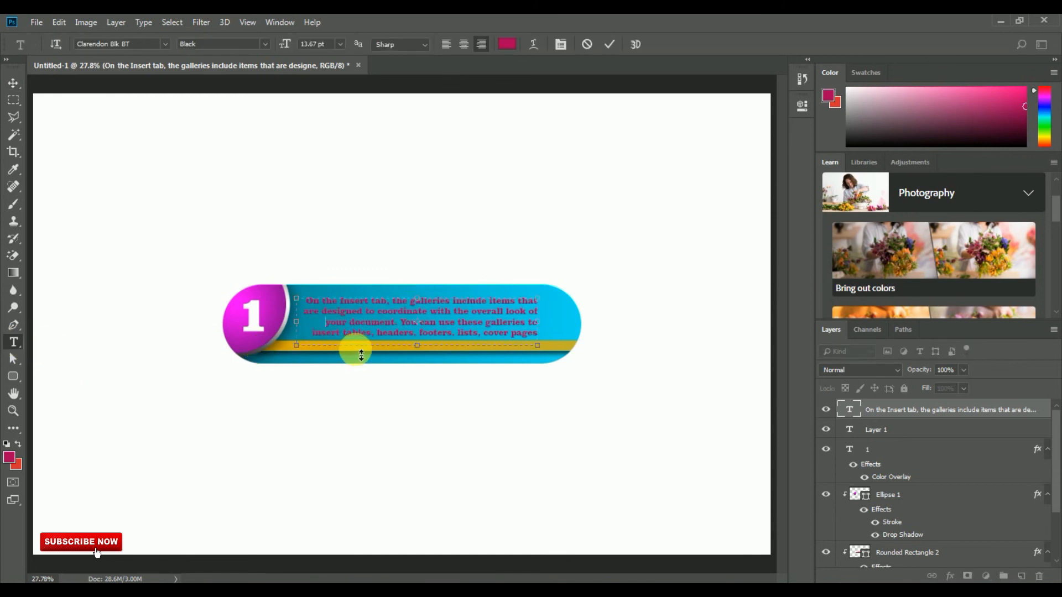
pyautogui.press('BackSpace')
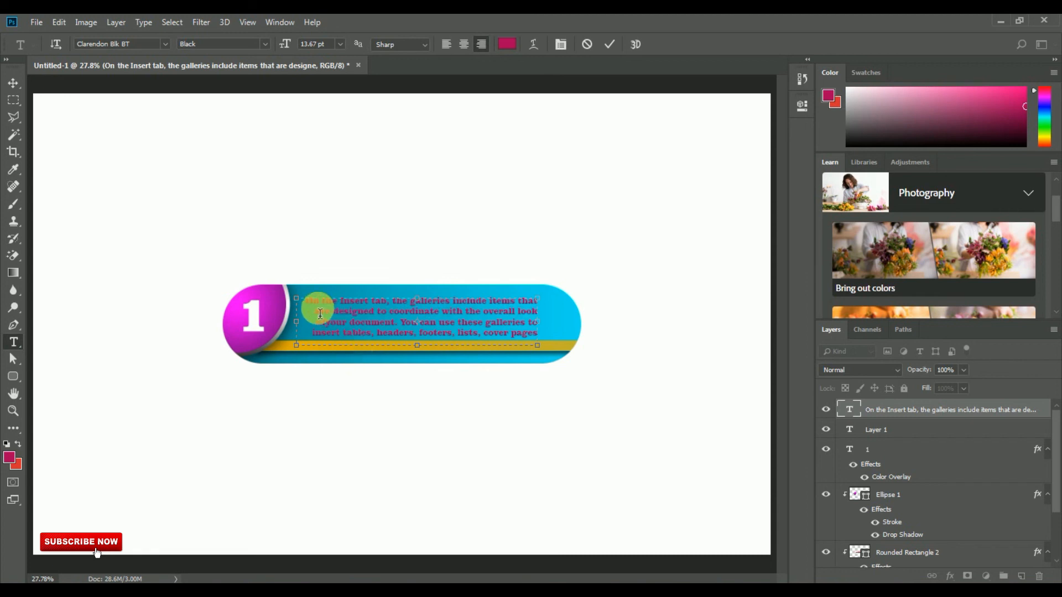
pyautogui.click(314, 341)
pyautogui.press('BackSpace')
pyautogui.press('BackSpace')
pyautogui.press('BackSpace')
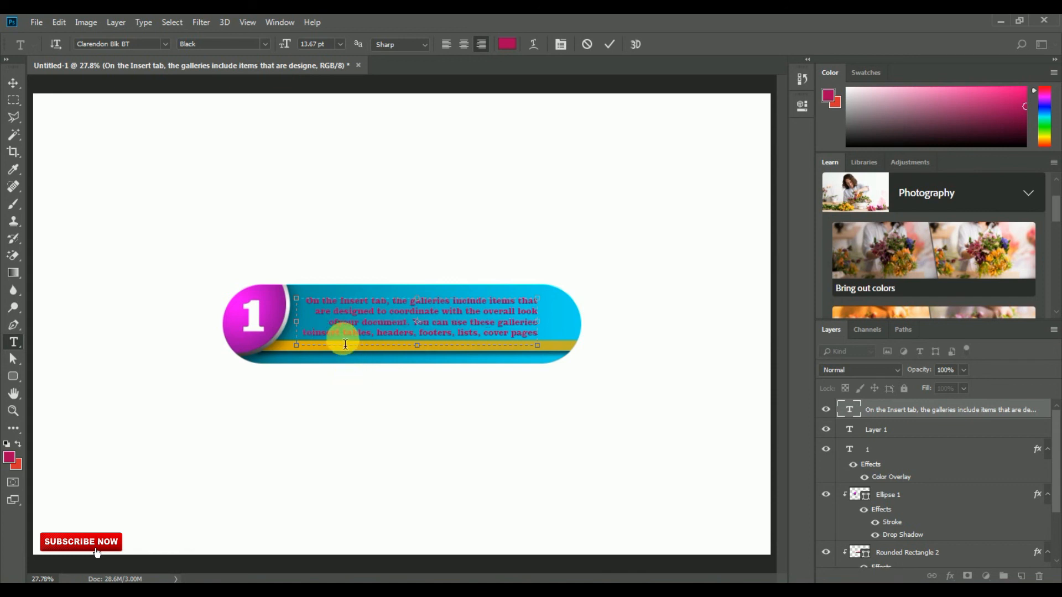
pyautogui.press('BackSpace')
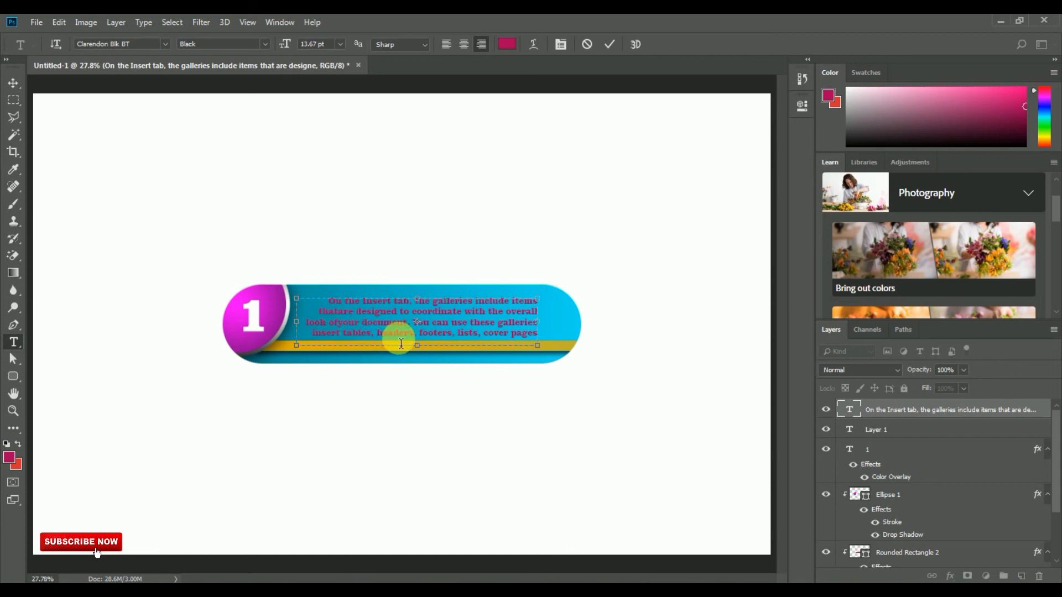
pyautogui.click(611, 43)
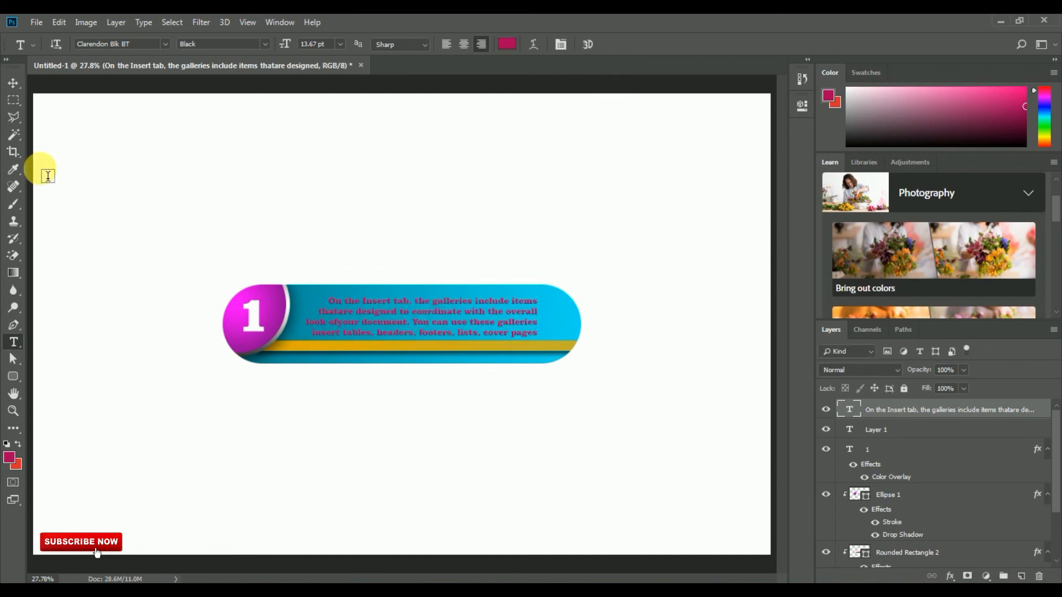
pyautogui.click(13, 83)
pyautogui.moveTo(436, 301); pyautogui.dragTo(429, 304)
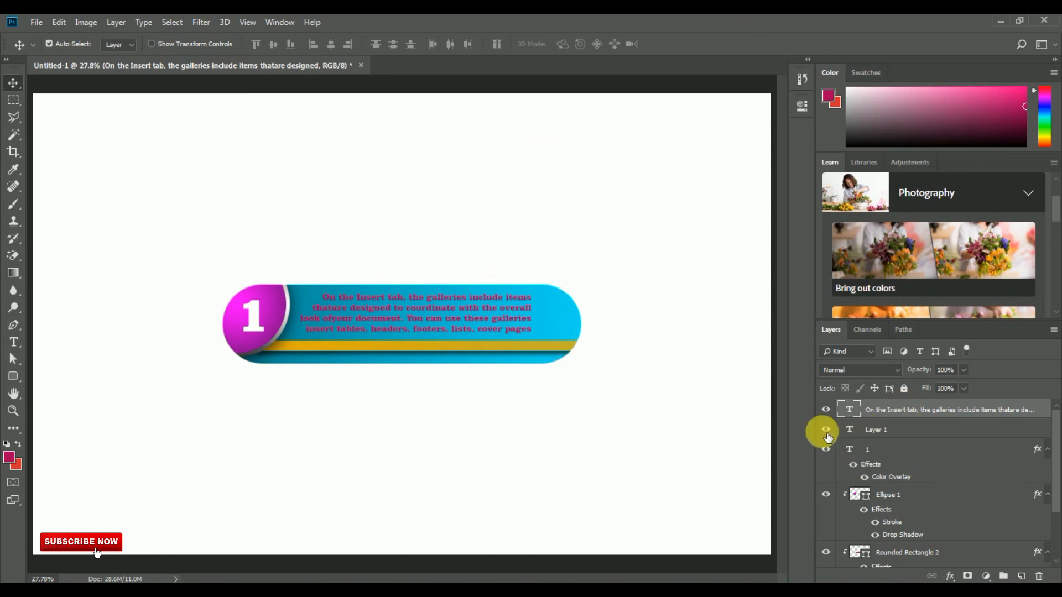
# Group all banner layers from the paragraph text down to Rounded Rectangle 1, and check the group by hiding and showing it
pyautogui.click(890, 436)
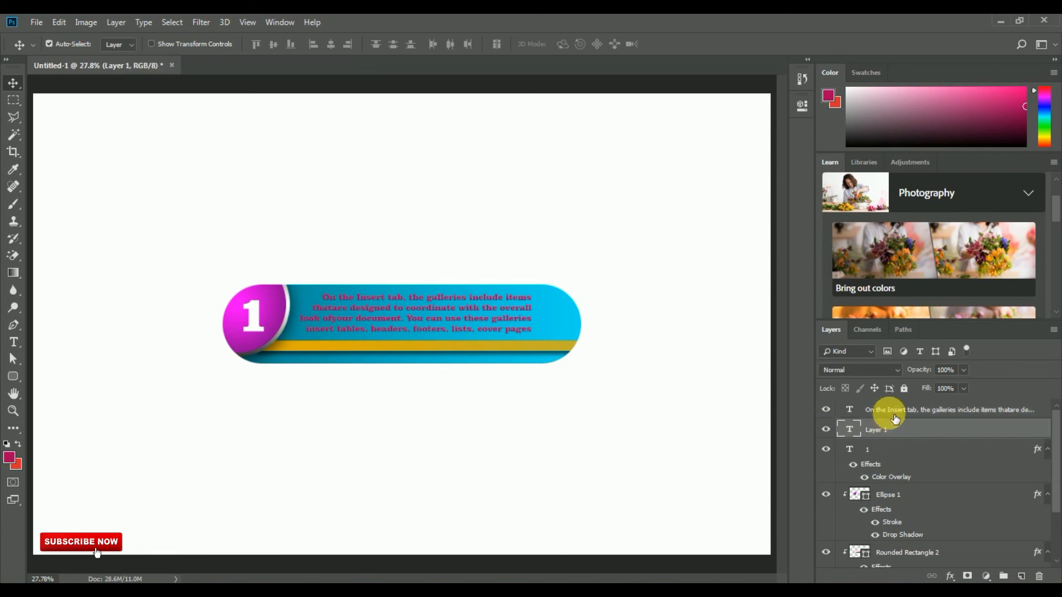
pyautogui.click(884, 412)
pyautogui.scroll(-3, 1054, 531)
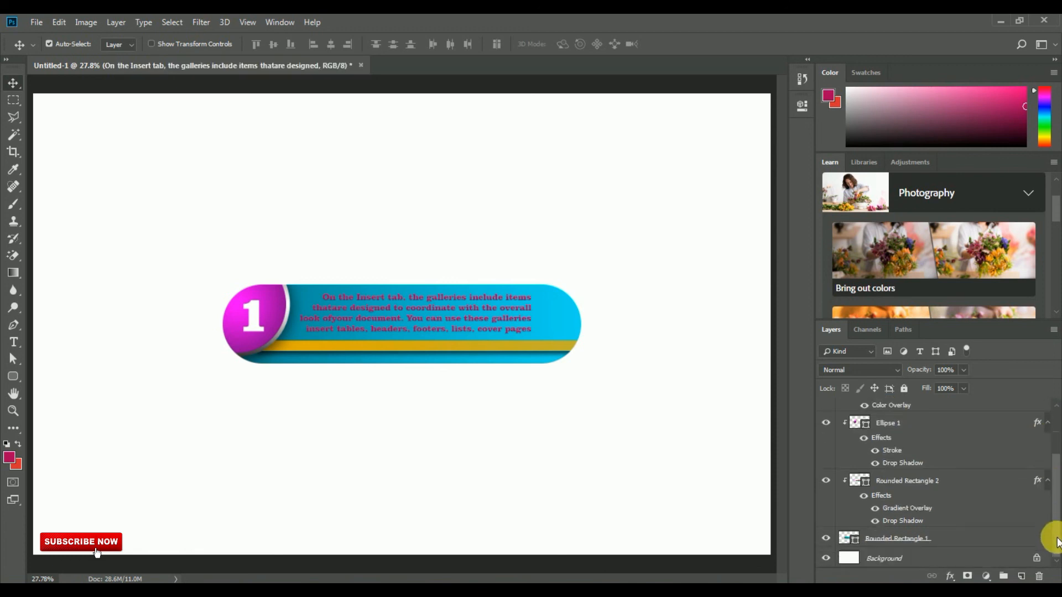
pyautogui.keyDown('shift'); pyautogui.click(943, 539); pyautogui.keyUp('shift')
pyautogui.rightClick(951, 437)
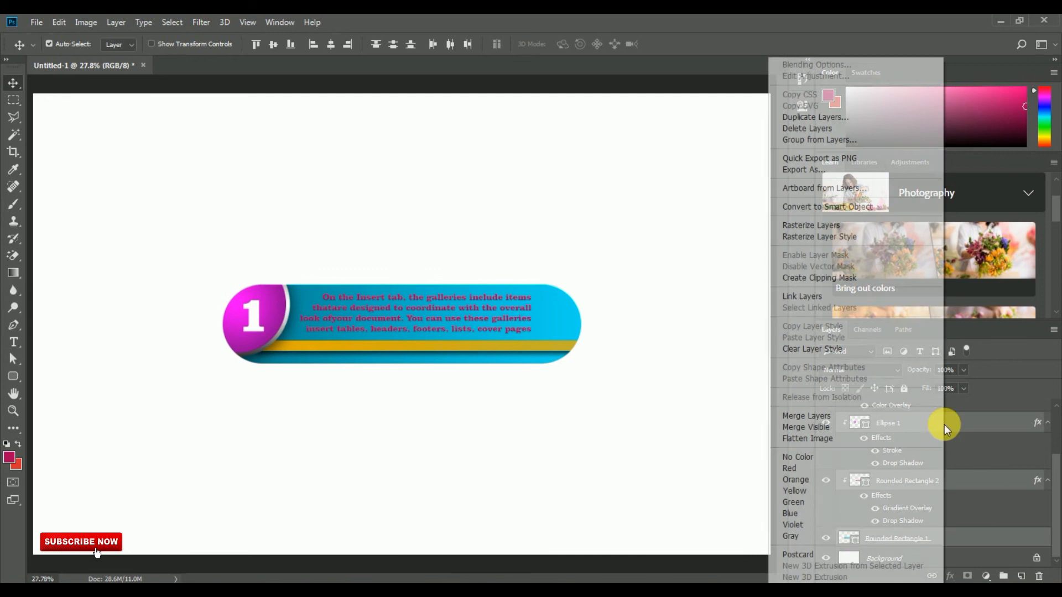
pyautogui.click(827, 143)
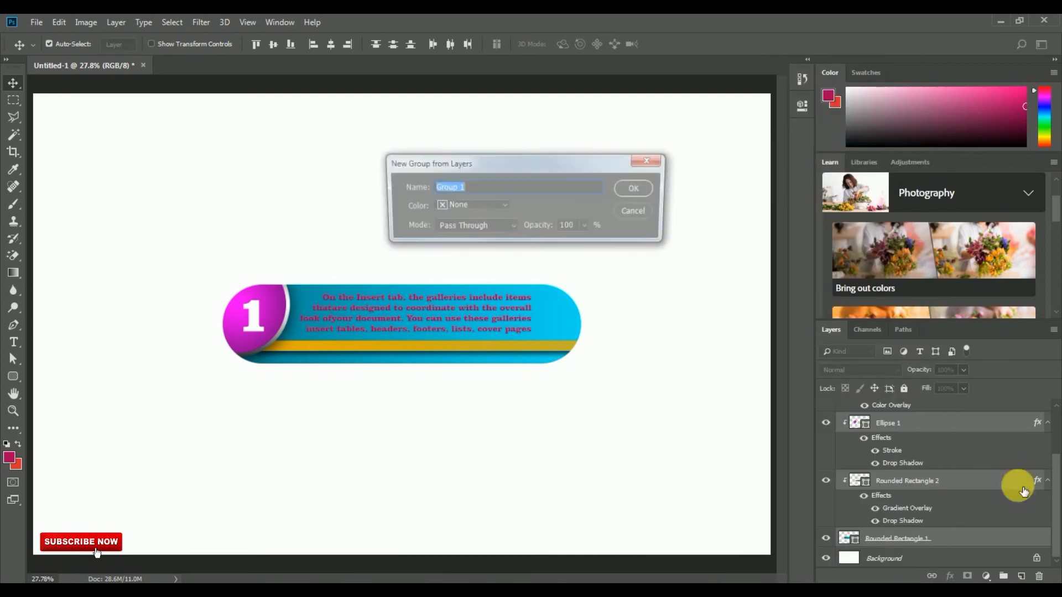
pyautogui.click(638, 188)
pyautogui.click(826, 408)
pyautogui.click(826, 408)
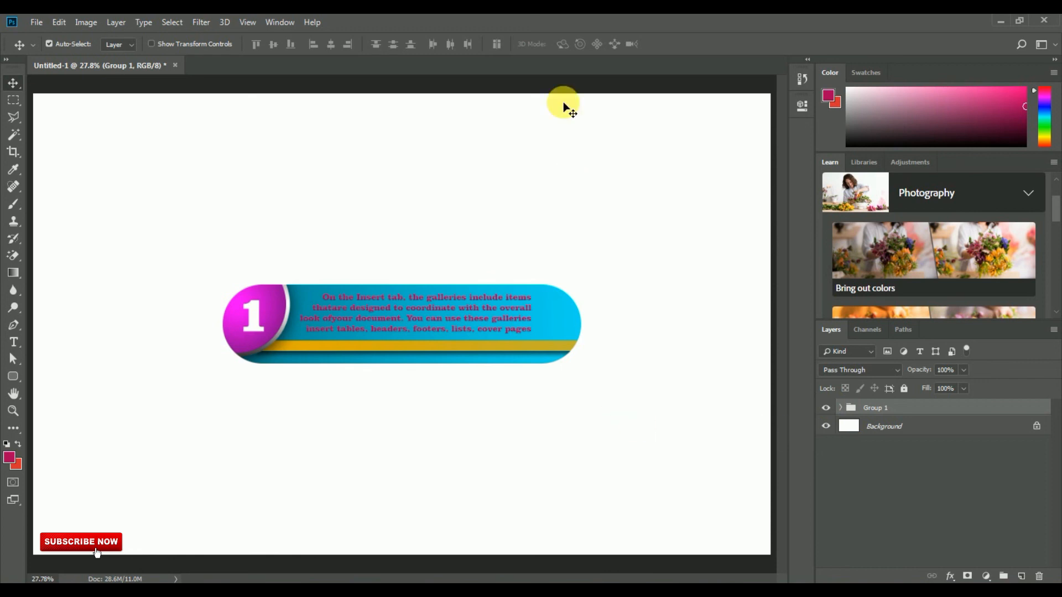
# Cycle the screen modes to examine the finished banner enlarged in full screen without the interface
pyautogui.press('ctrl')
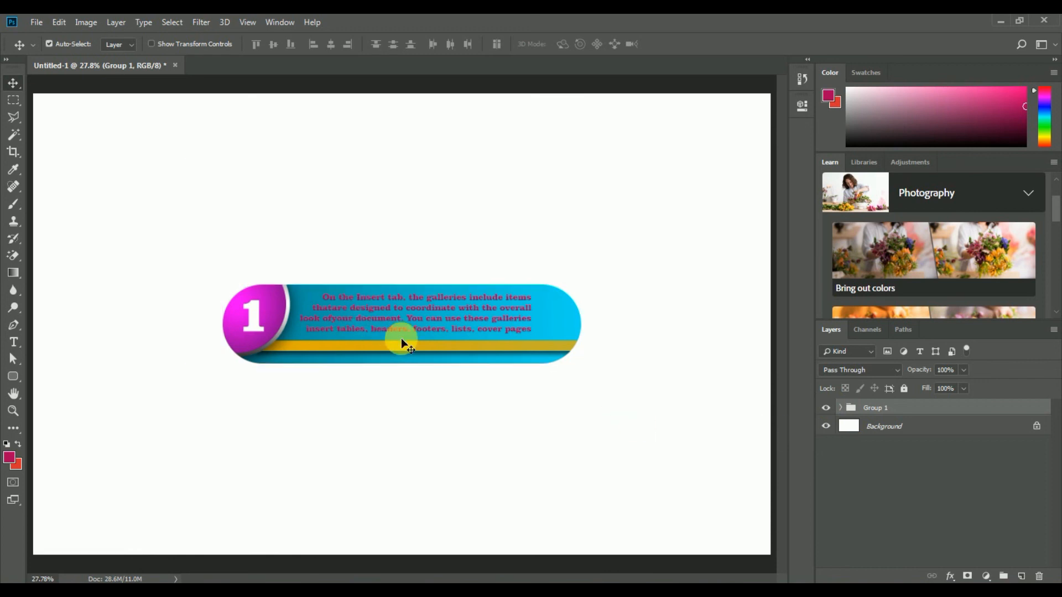
pyautogui.press('f')
pyautogui.press('f')
pyautogui.press('f')
pyautogui.press('f')
pyautogui.press('f')
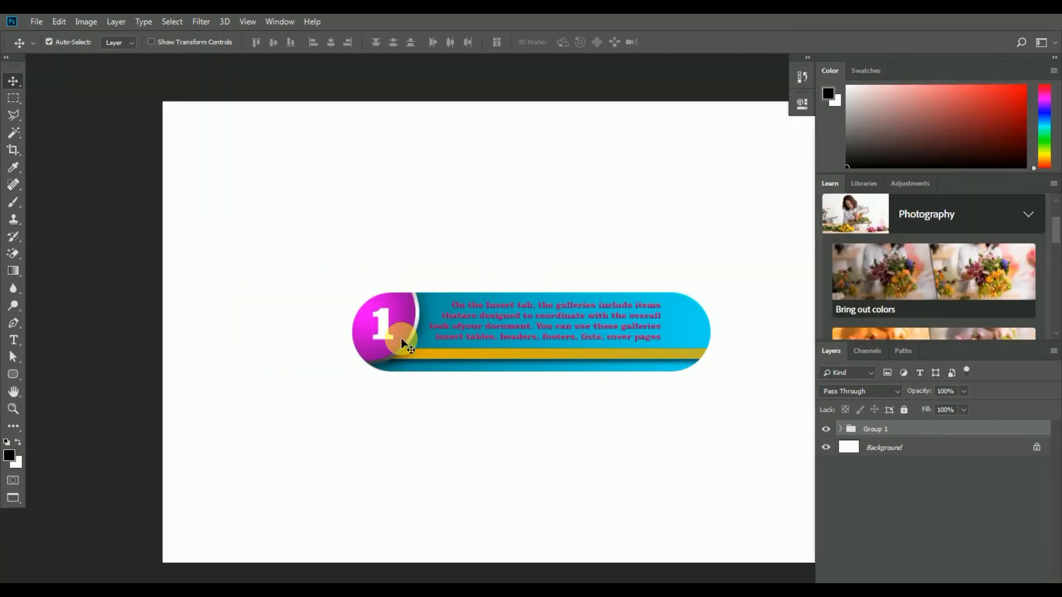
pyautogui.scroll(2, 400, 338)
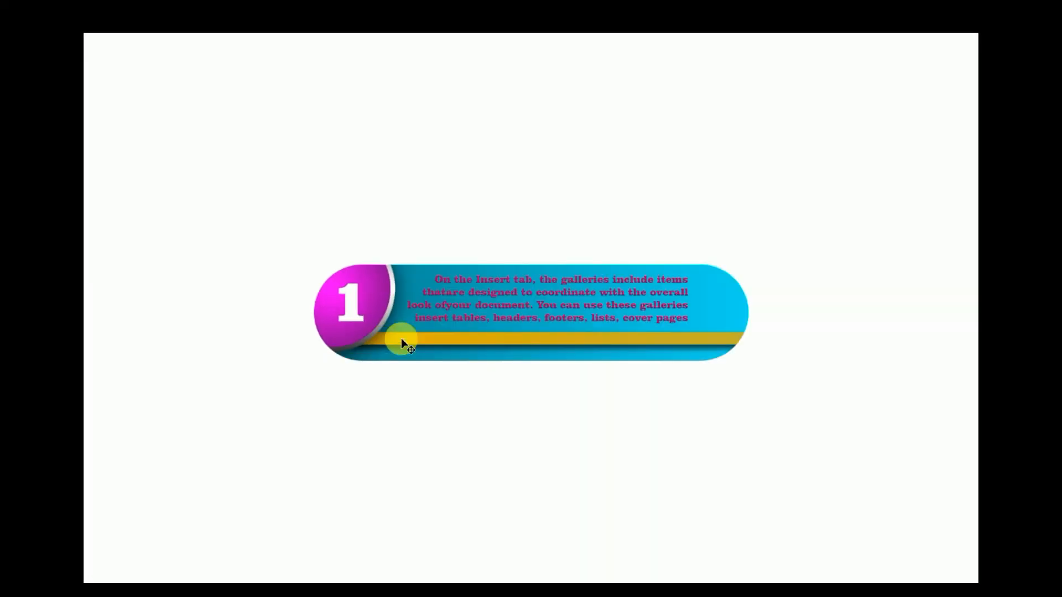